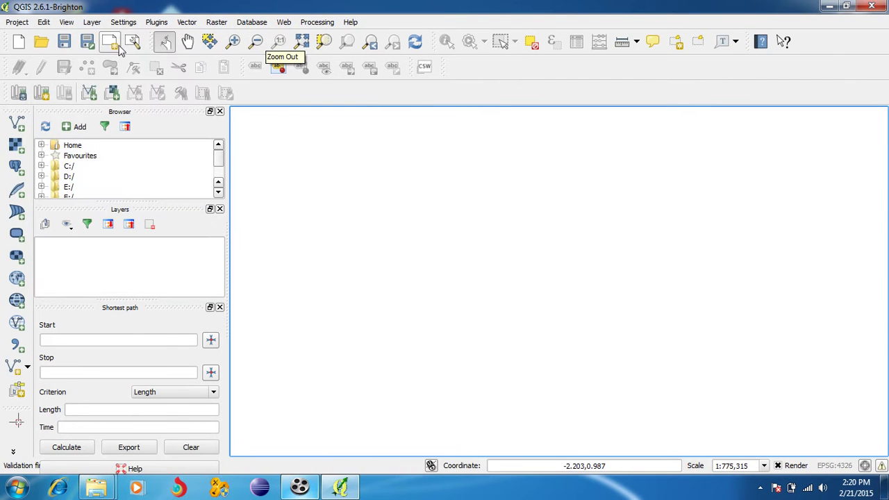
Create a new polygon shapefile layer with a Bhayander text attribute of width 80.
left_click(95, 24)
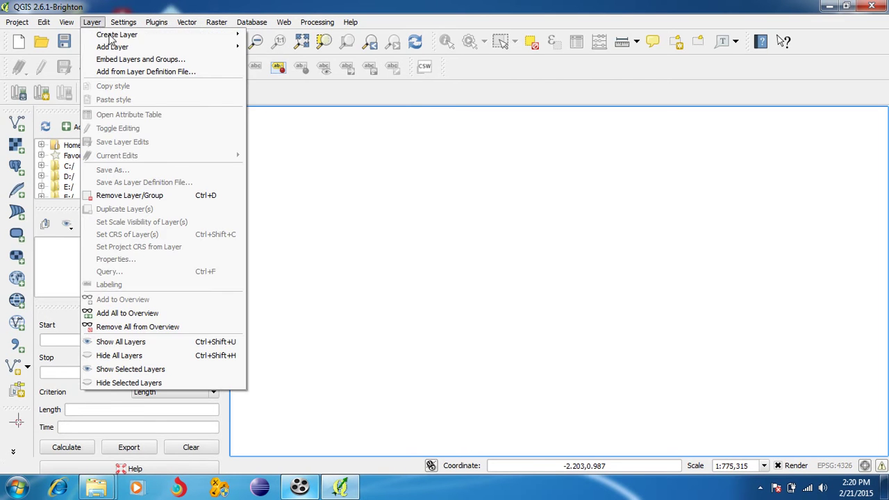
mouse_move(181, 35)
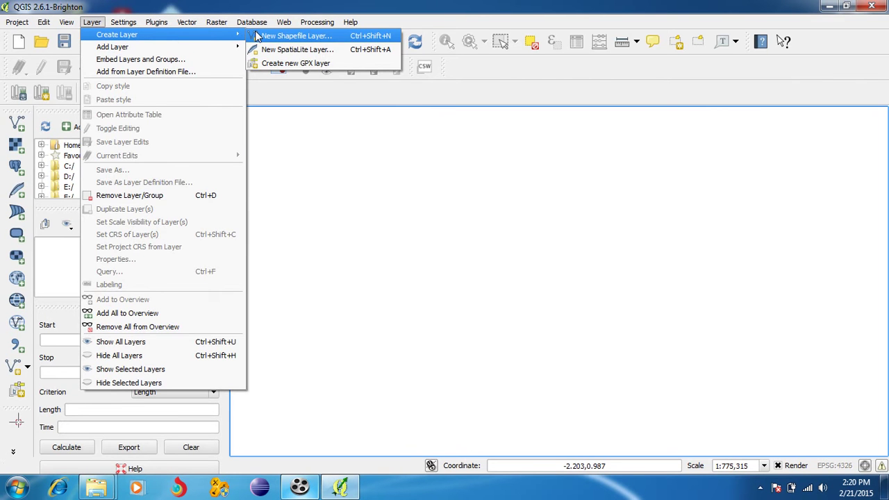
left_click(292, 35)
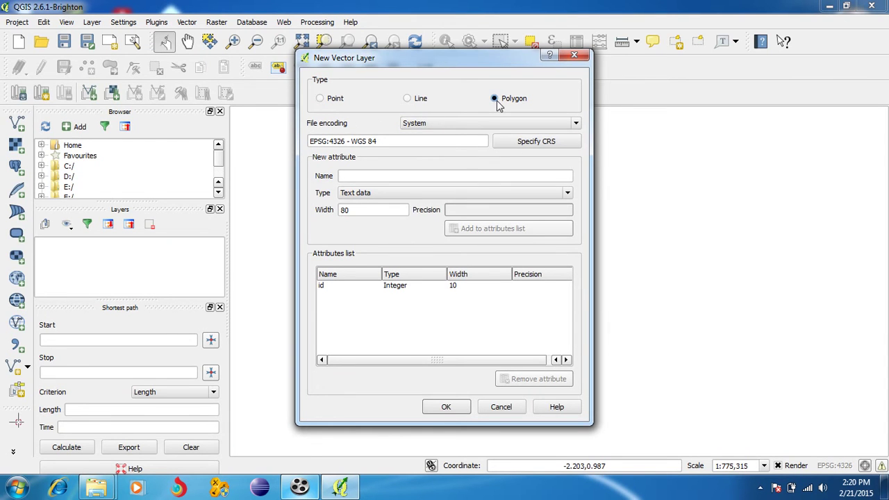
left_click(444, 176)
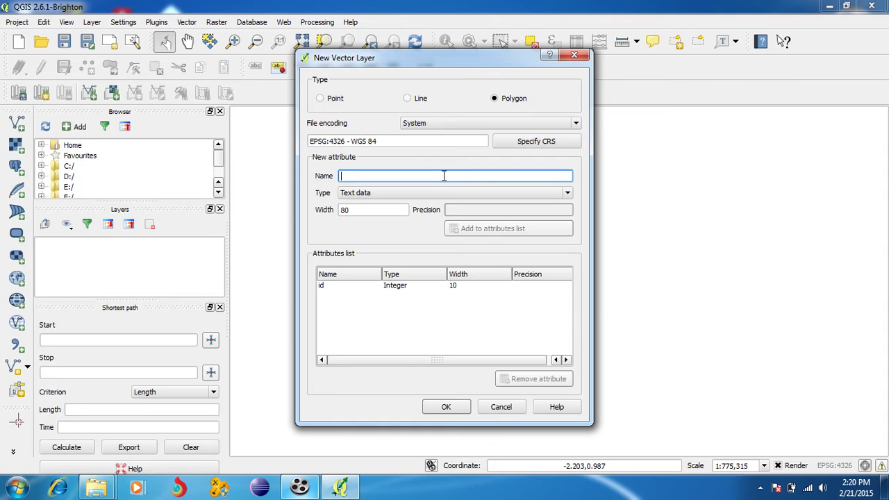
type("Bhayander")
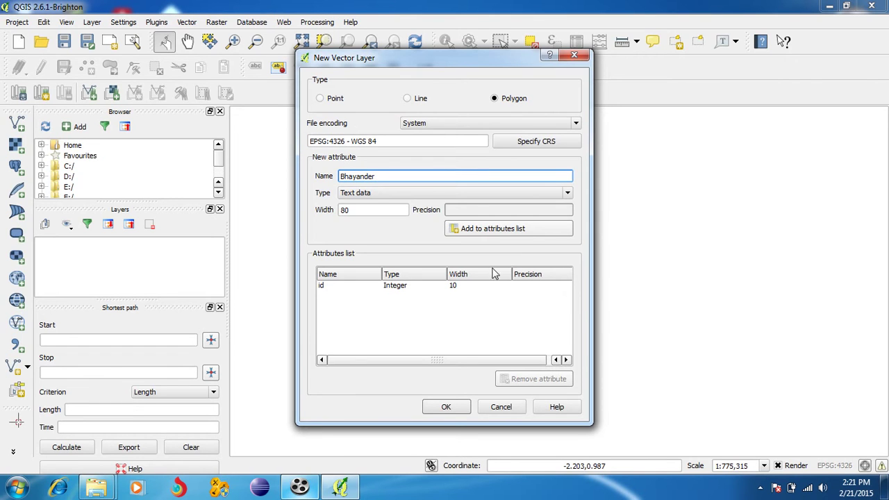
left_click(486, 231)
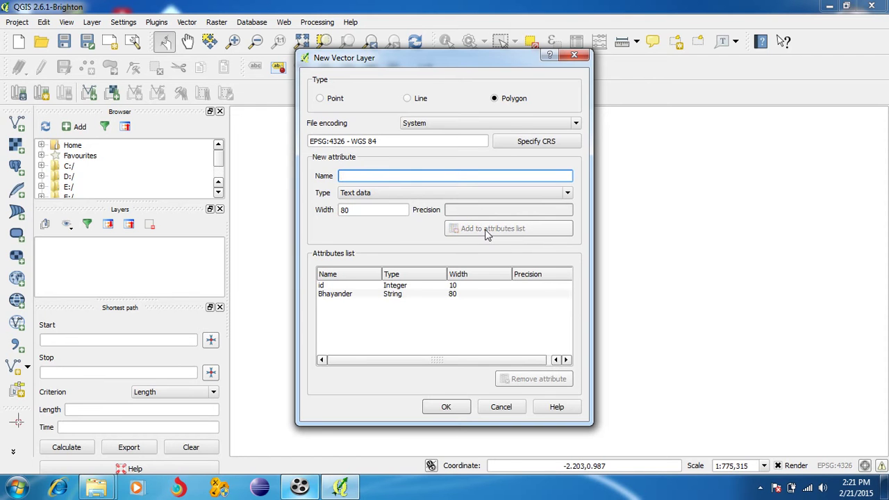
left_click(447, 405)
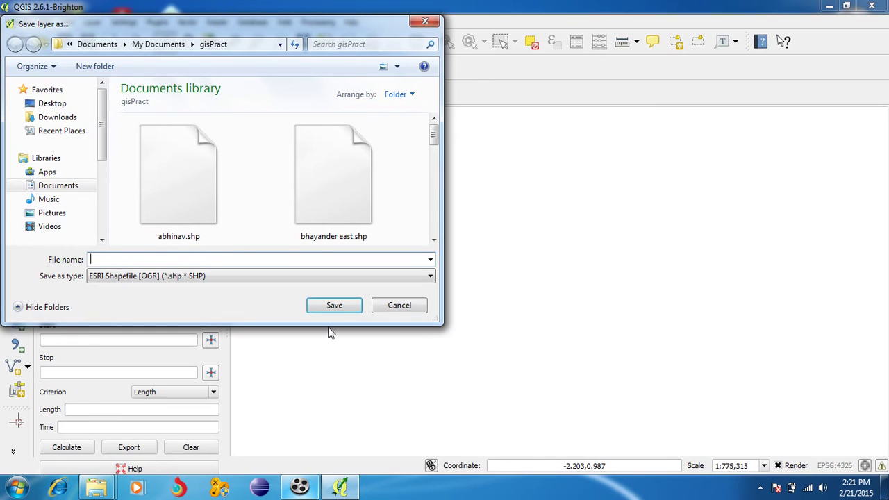
Save the new polygon shapefile as Bhayander in the gisPract folder.
type("Bhayander")
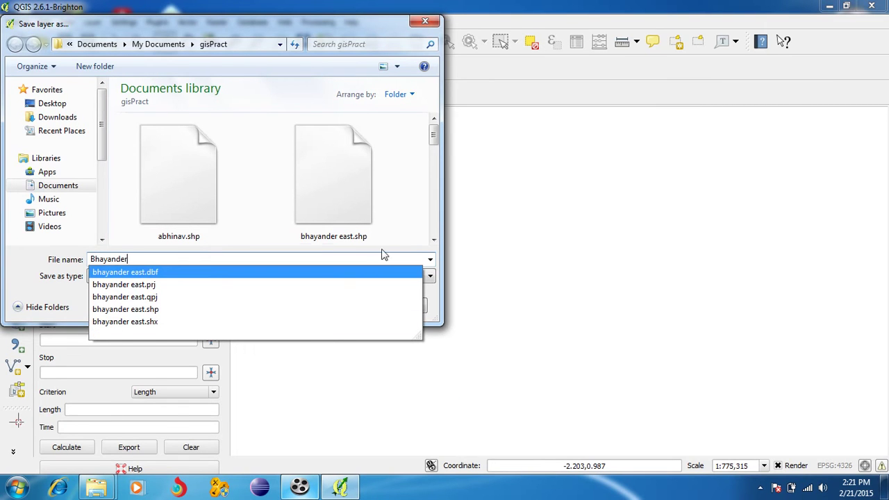
left_click(422, 248)
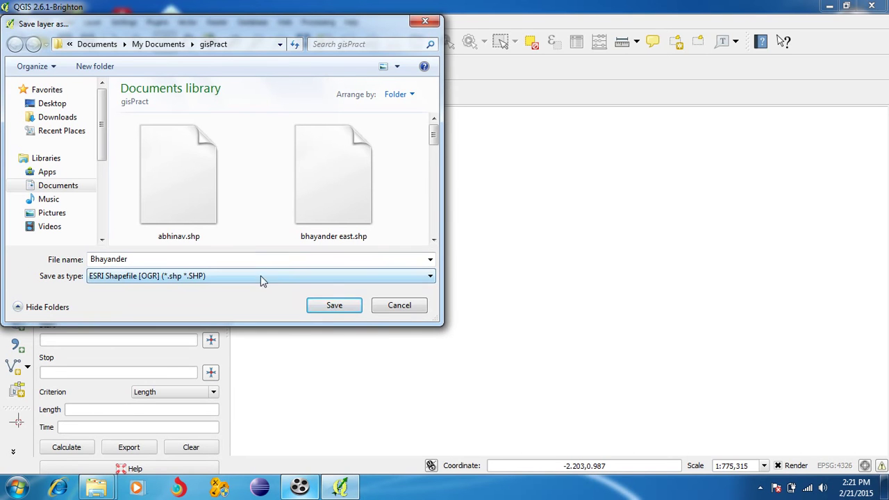
left_click(334, 306)
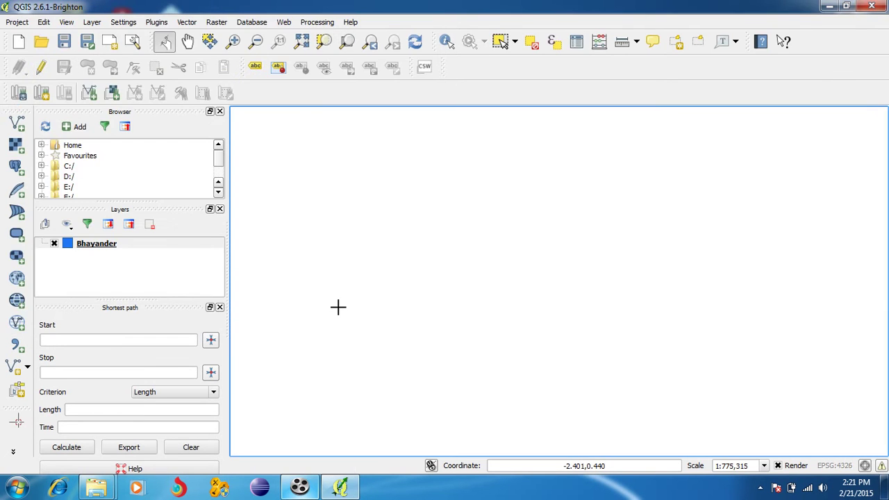
Open the Bhayander layer's properties and review its coordinate reference system before viewing Style.
left_click(98, 248)
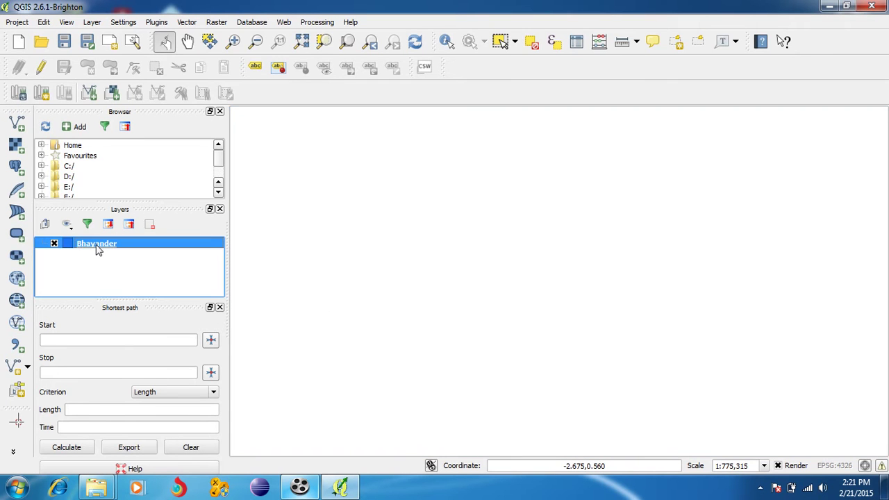
right_click(98, 248)
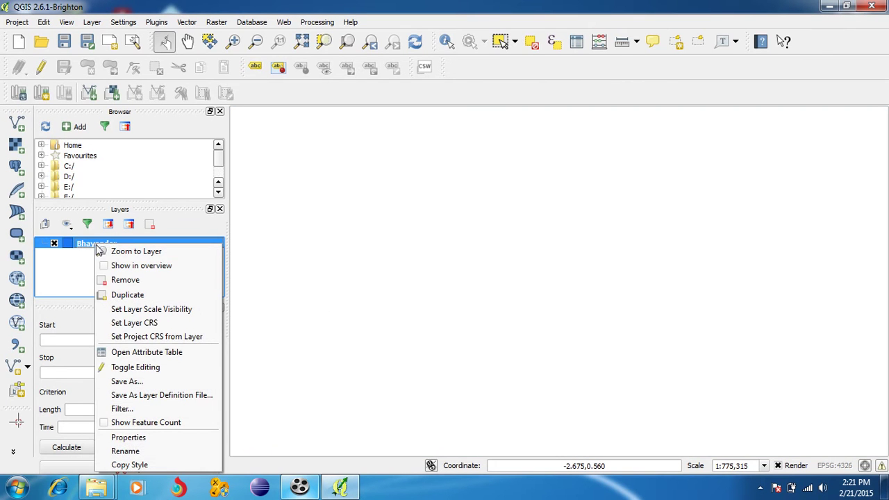
left_click(129, 437)
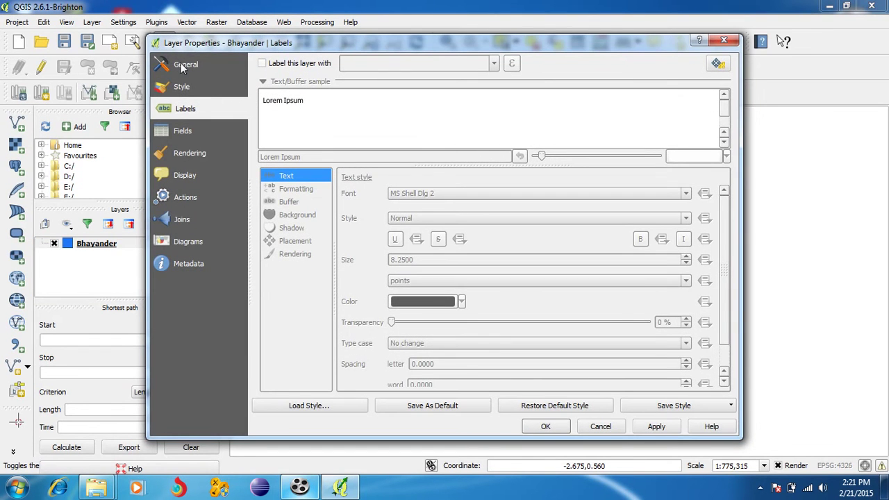
left_click(183, 66)
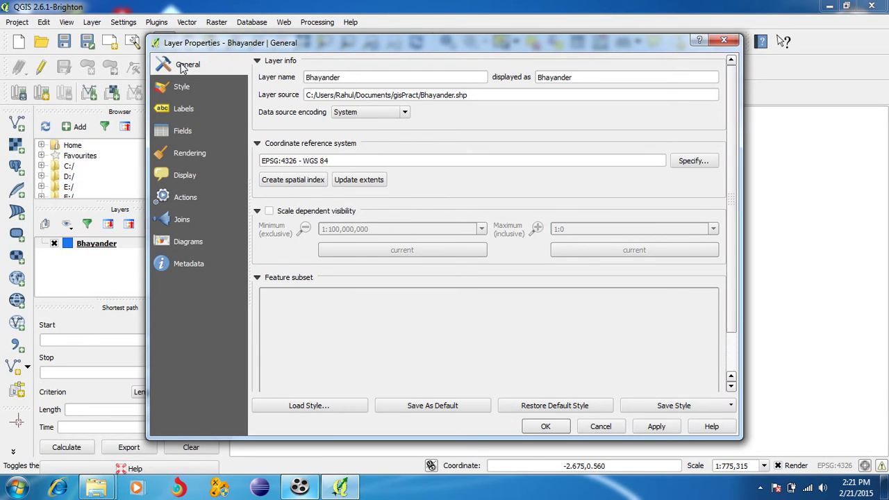
left_click(338, 165)
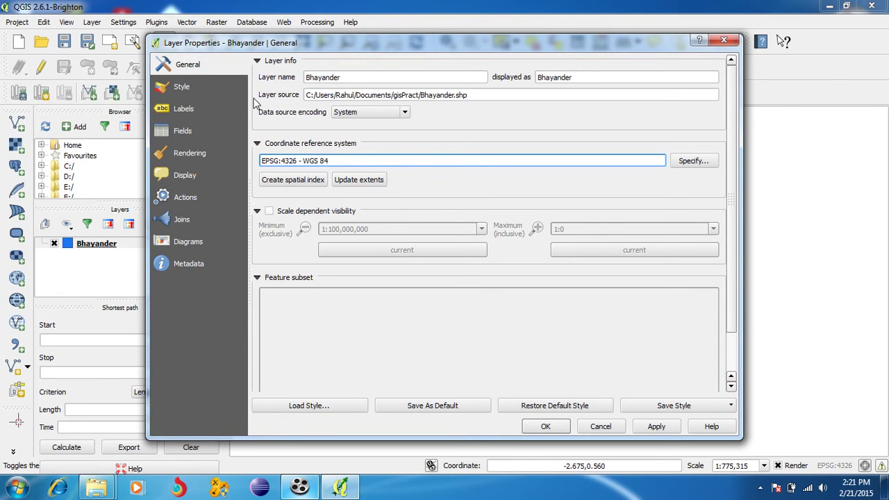
left_click(198, 84)
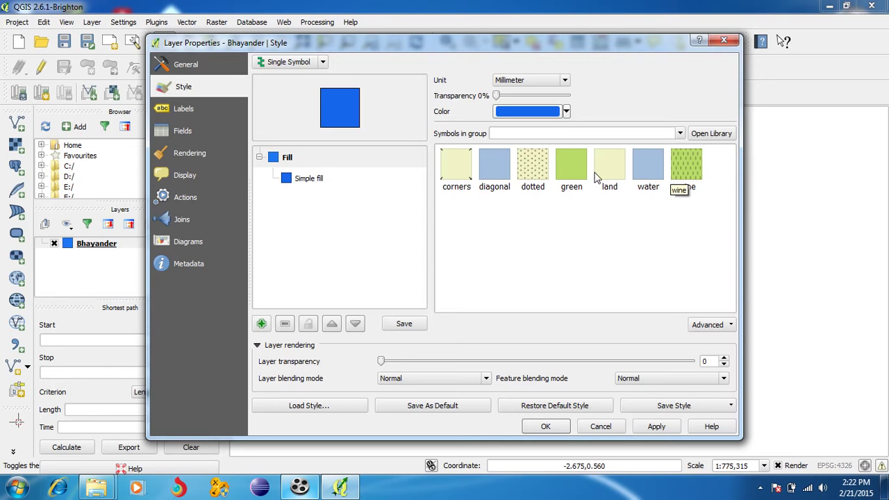
Fill the Bhayander polygon with the dotted point-pattern symbol in light green.
left_click(675, 175)
left_click(545, 165)
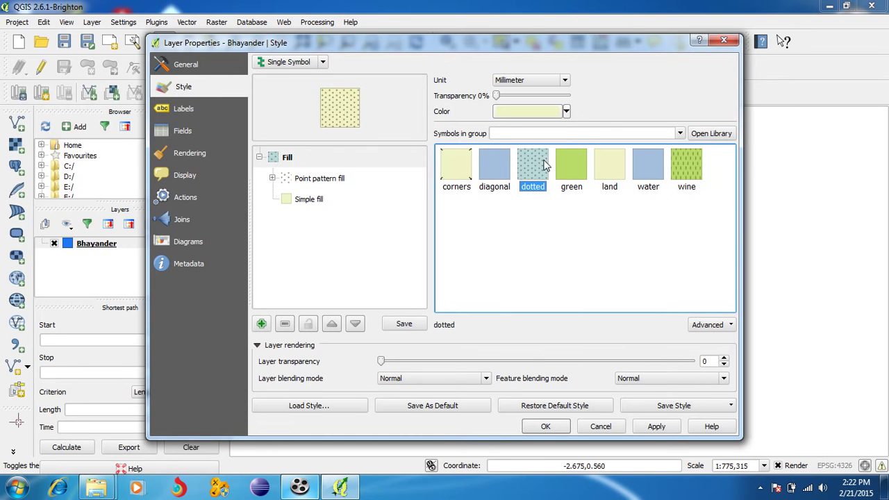
left_click(567, 112)
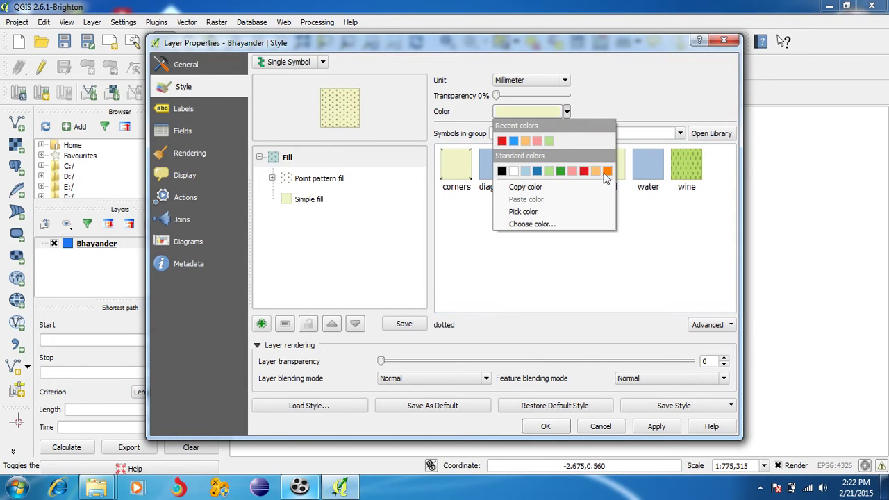
left_click(549, 170)
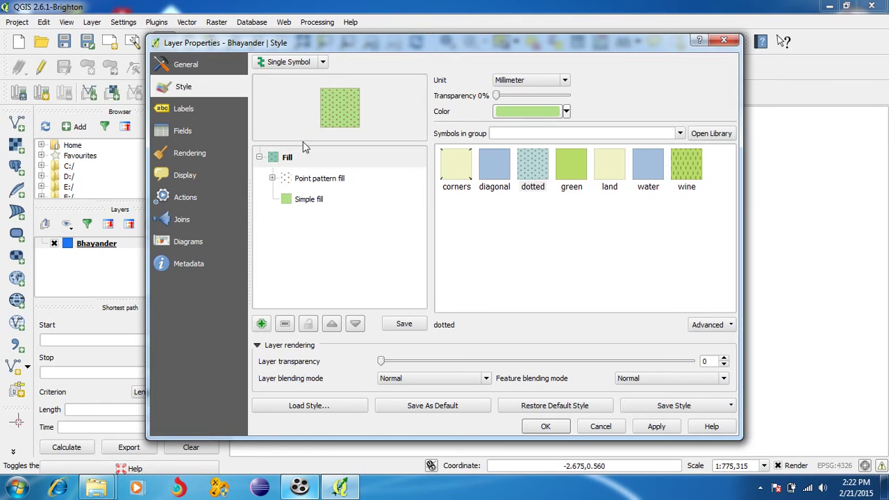
left_click(180, 112)
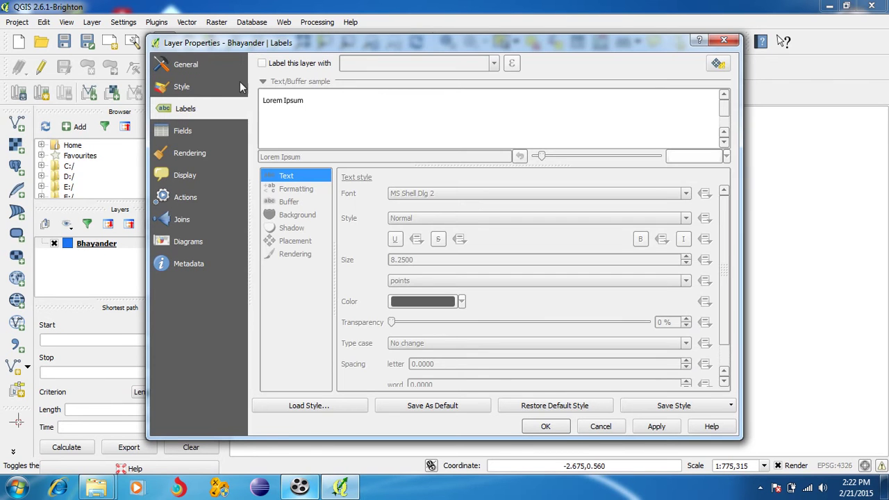
Label the Bhayander layer with its Bhayander field at text size 10.25.
left_click(263, 63)
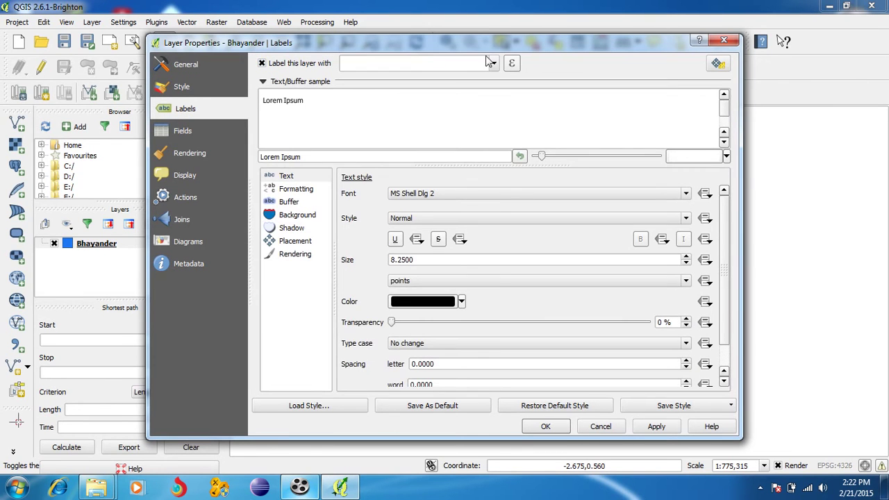
left_click(498, 64)
left_click(478, 86)
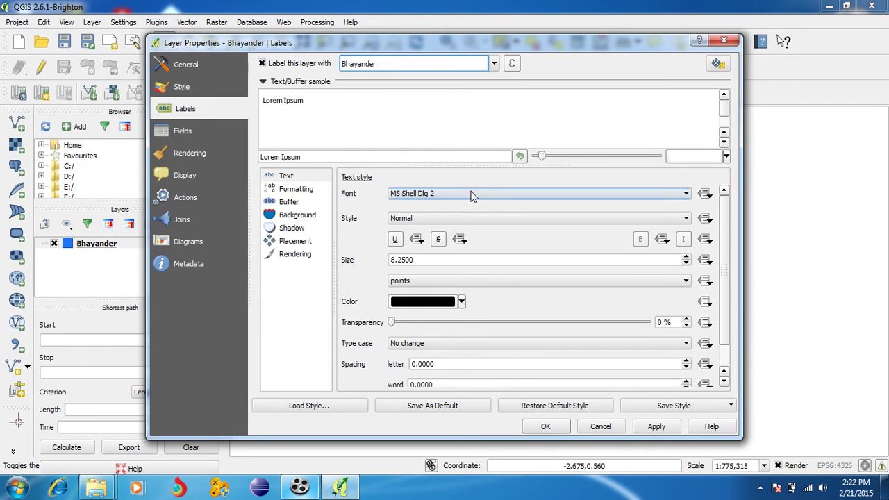
left_click(458, 261)
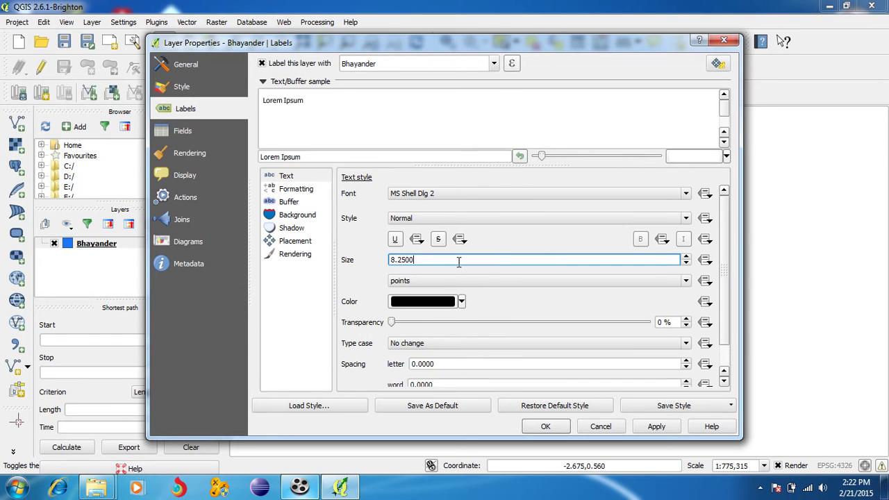
key("BackSpace")
type("10")
left_click(495, 292)
Bring up the full text colour chooser for the labels, after trying a screen-sampled colour.
left_click(461, 303)
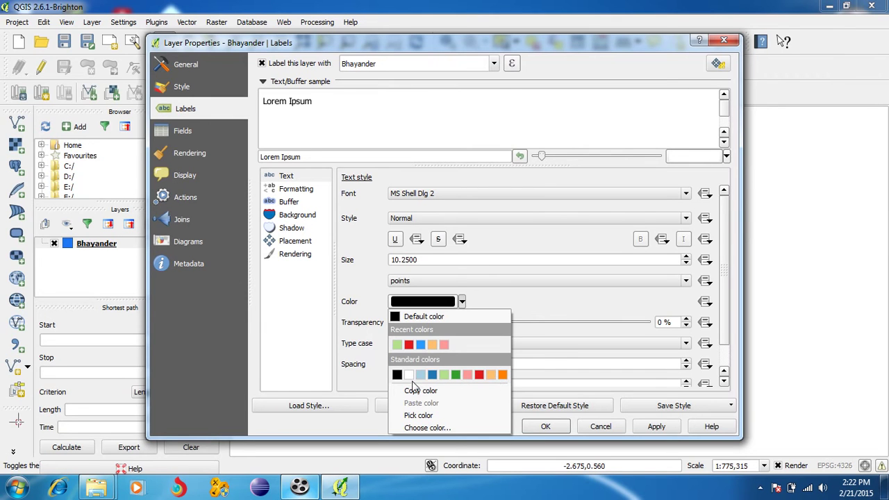
left_click(425, 416)
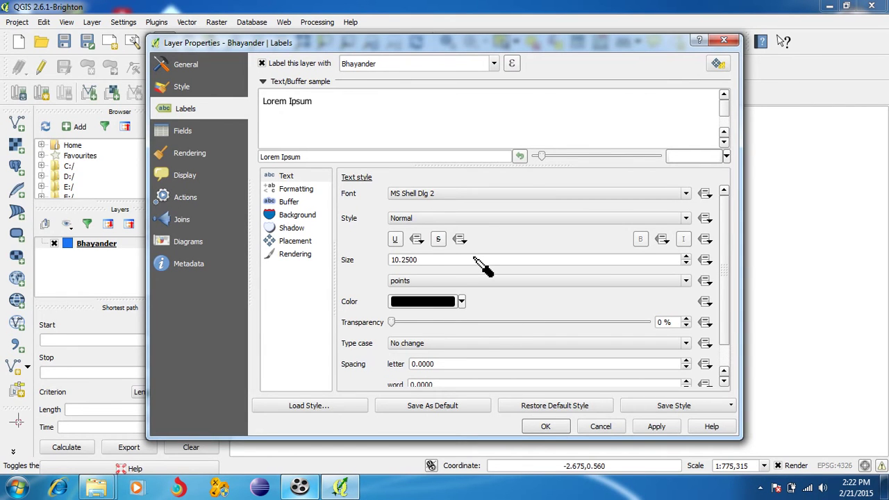
left_click(463, 305)
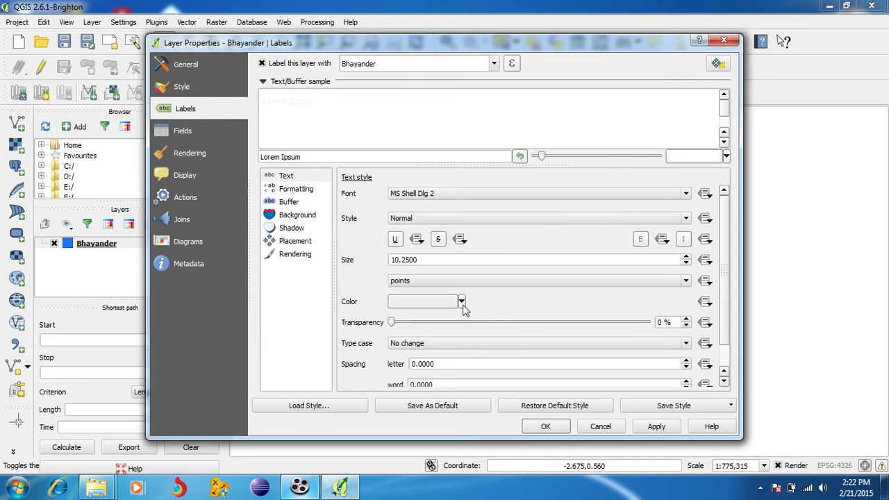
left_click(462, 302)
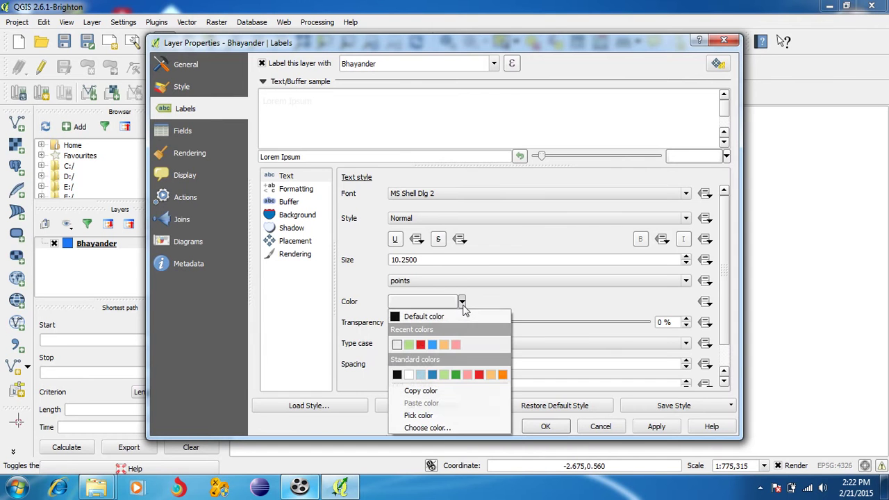
left_click(437, 425)
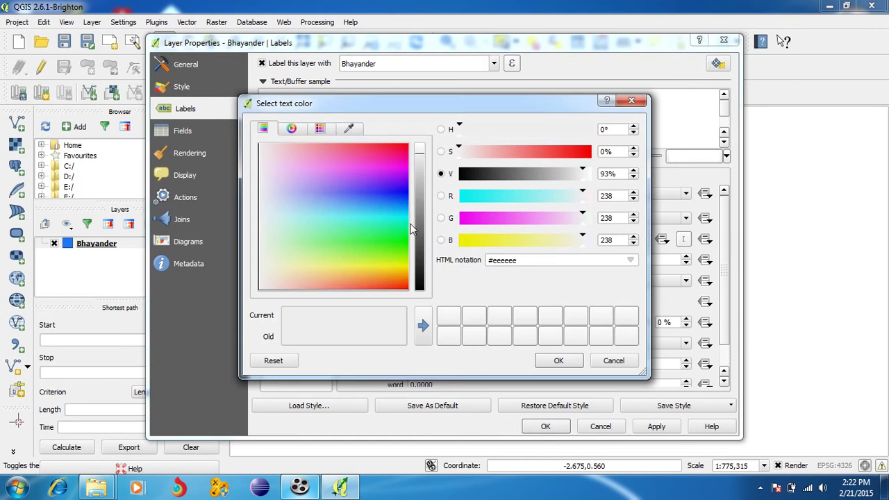
Make the label text orange (#ee7f17) with 13% transparency and apply it.
left_click(403, 190)
left_click(391, 211)
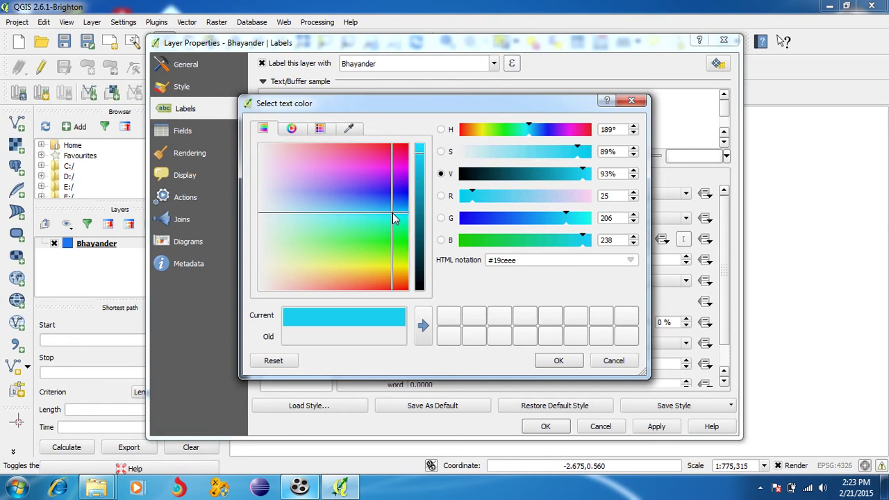
left_click(344, 169)
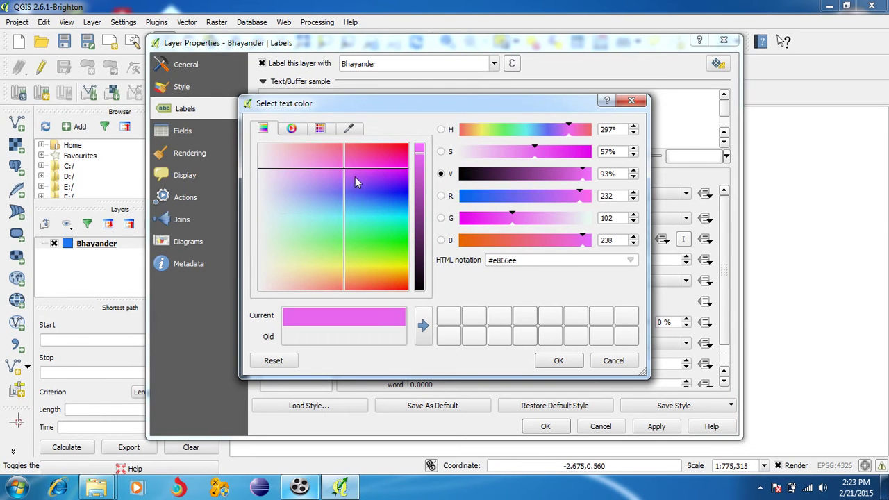
left_click(355, 176)
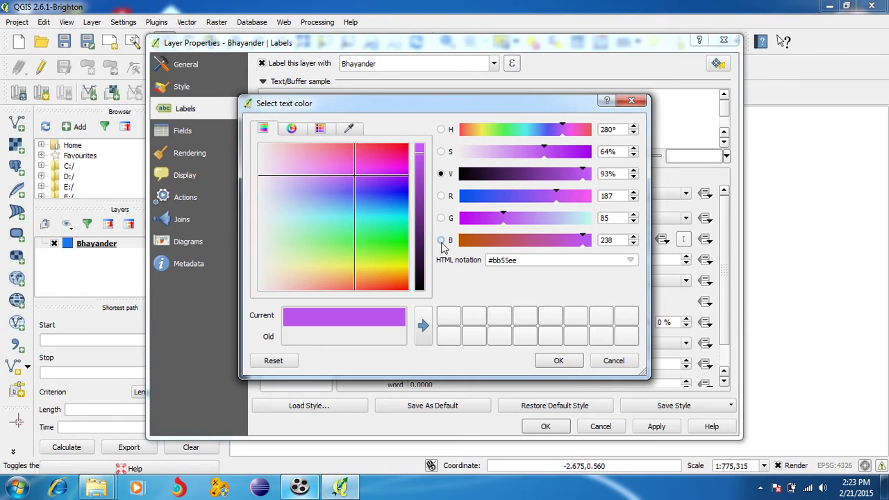
left_click(372, 251)
left_click(374, 271)
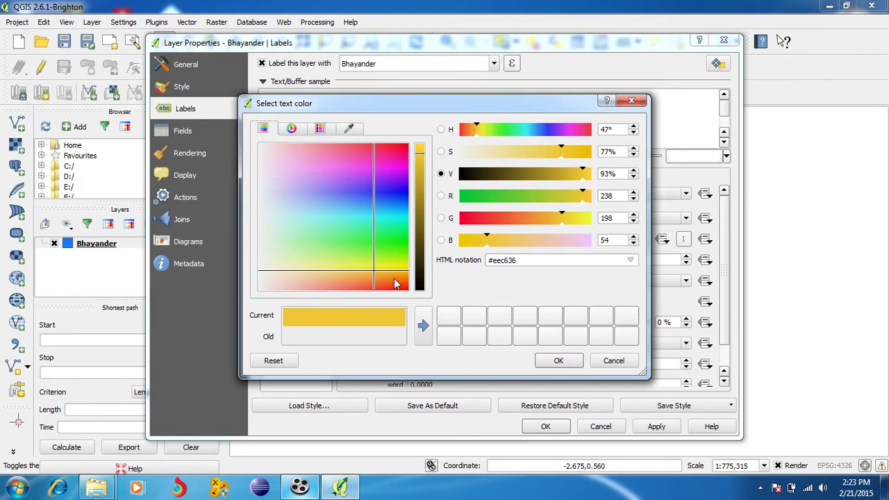
left_click(393, 278)
left_click(558, 359)
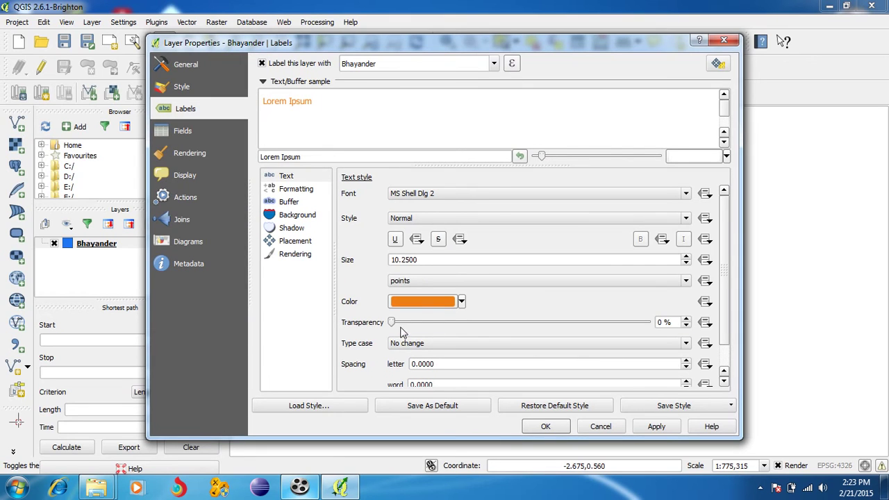
left_click_drag(392, 326, 426, 329)
left_click(663, 427)
Close the layer properties and start editing the Bhayander layer with Add Feature active.
left_click(545, 426)
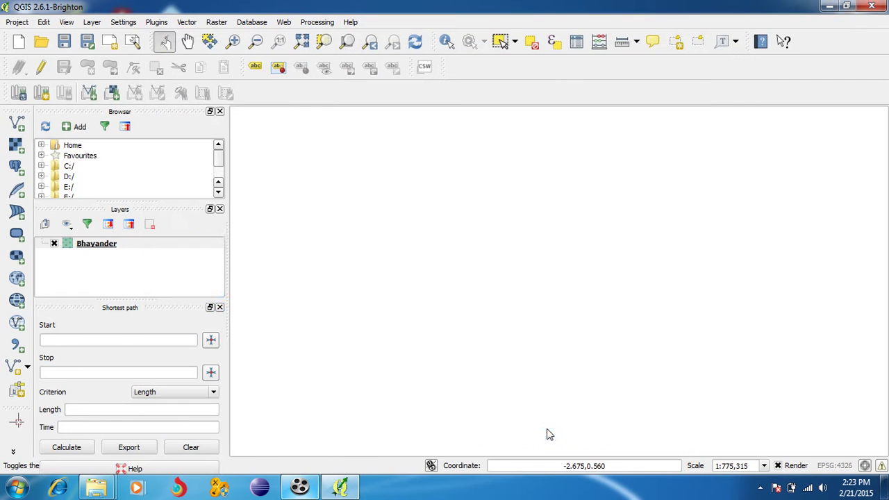
right_click(159, 245)
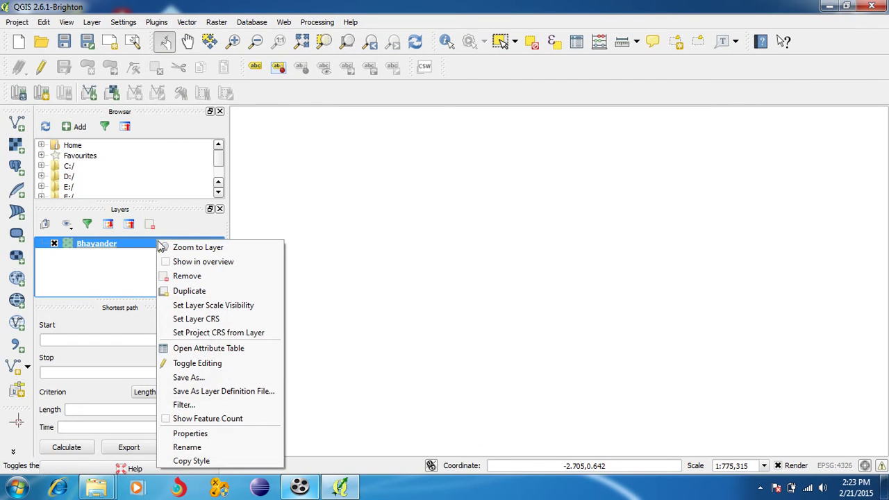
left_click(196, 363)
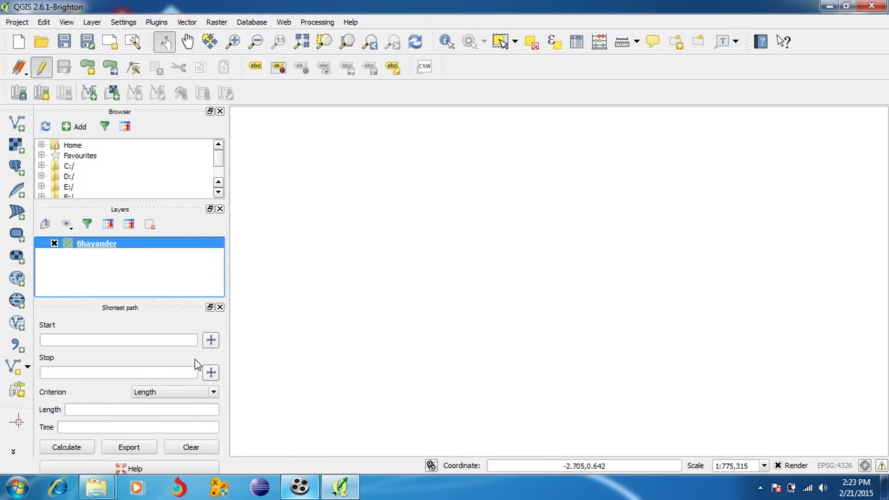
left_click(88, 70)
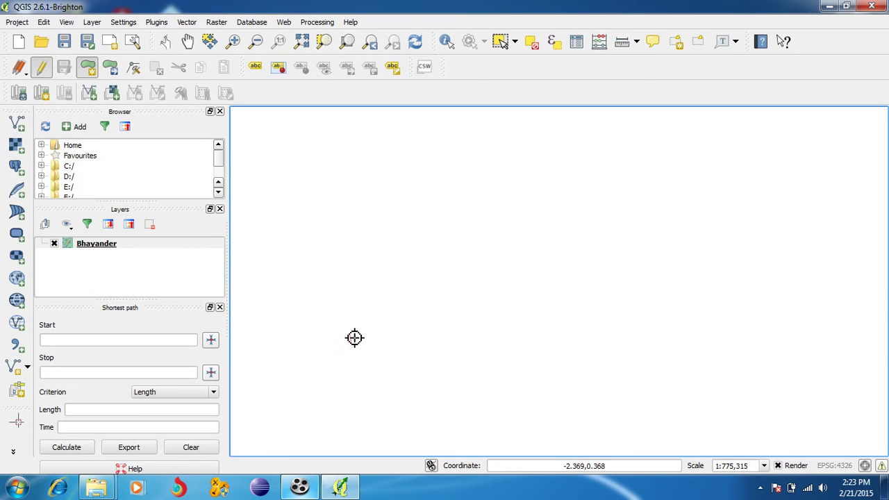
Digitize a large rounded polygon with 21 vertices around the map area.
left_click(351, 346)
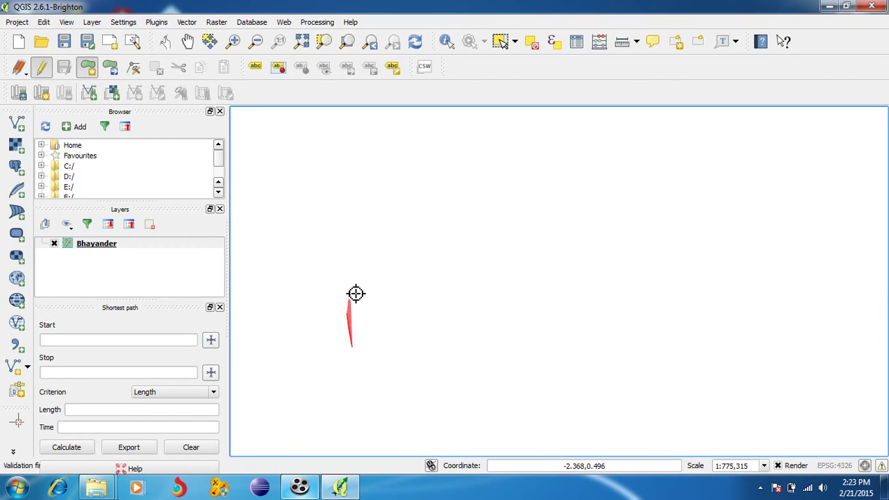
left_click(356, 256)
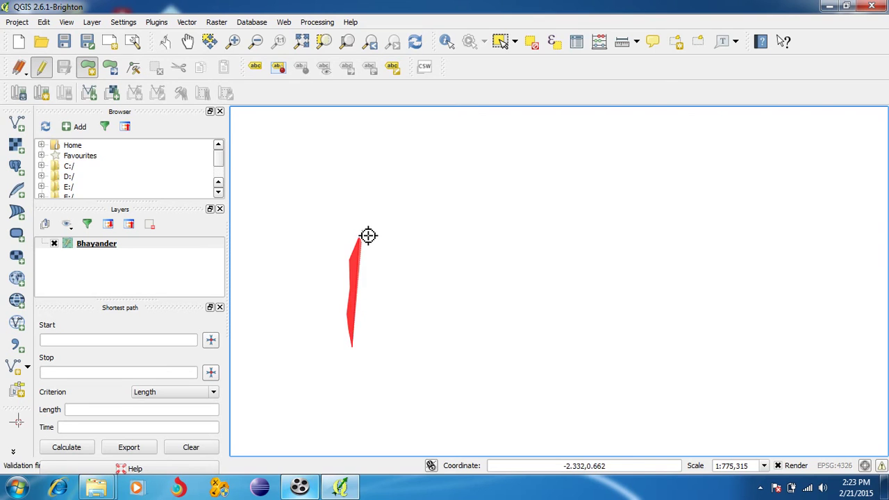
left_click(387, 192)
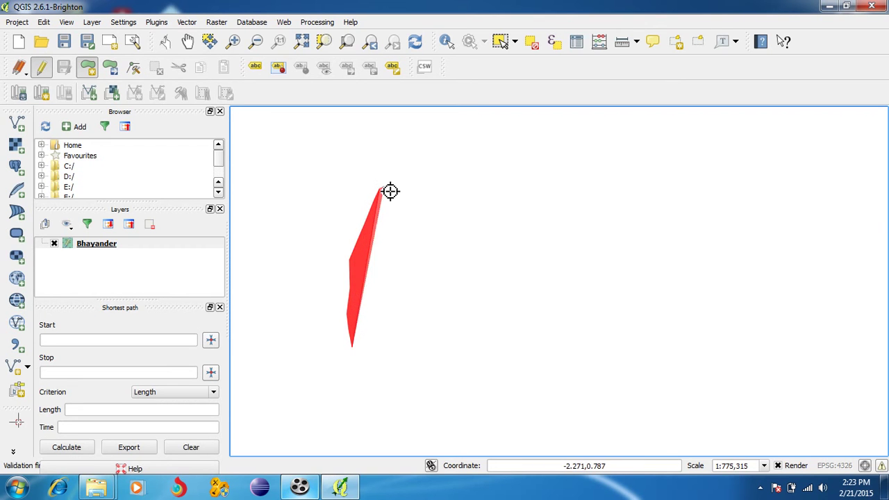
left_click(423, 166)
left_click(475, 146)
left_click(532, 135)
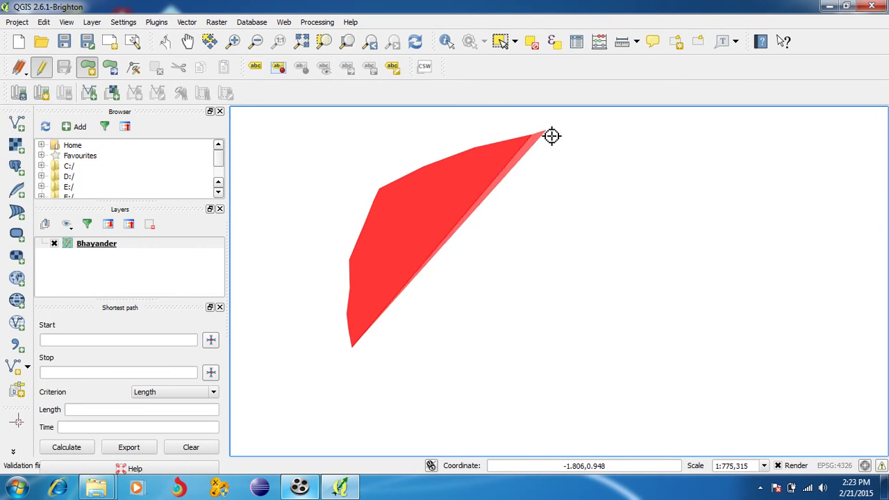
left_click(601, 132)
left_click(644, 128)
left_click(725, 127)
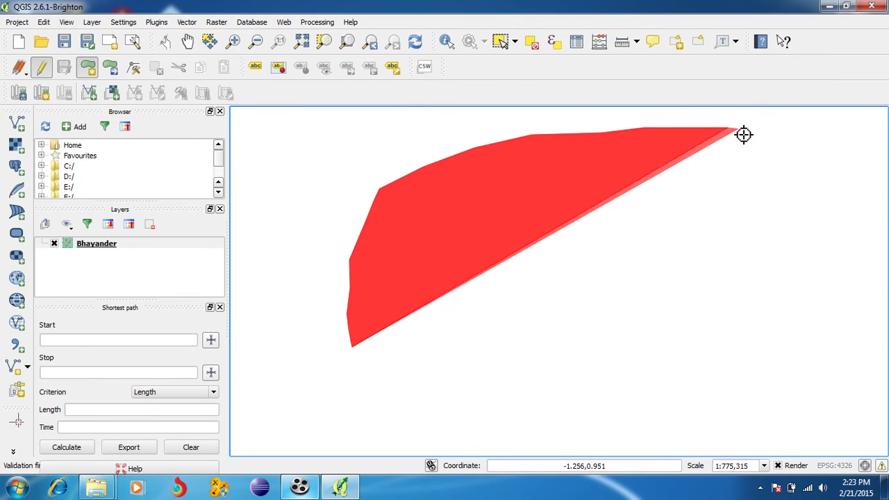
left_click(770, 135)
left_click(833, 179)
left_click(853, 206)
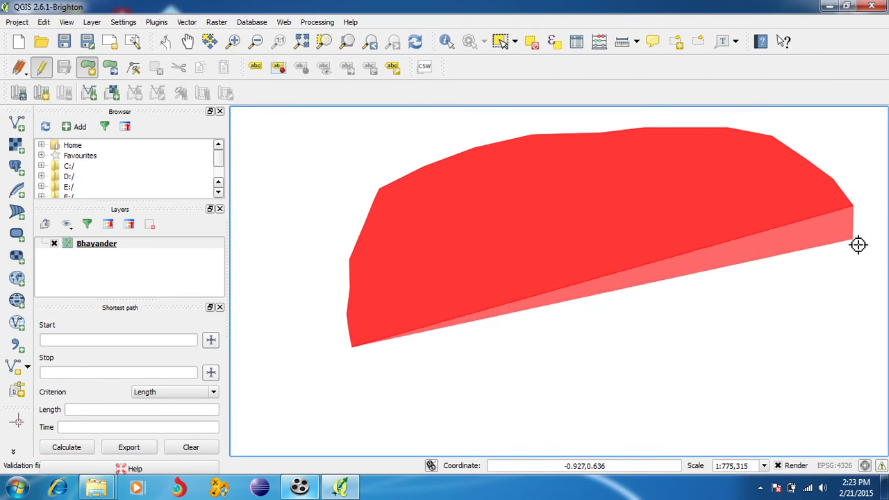
left_click(856, 291)
left_click(823, 379)
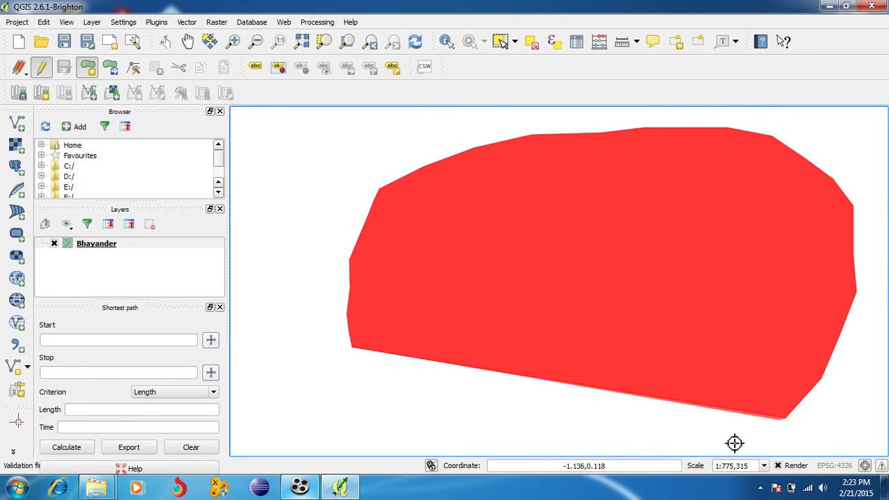
left_click(784, 419)
left_click(718, 442)
left_click(658, 452)
left_click(496, 436)
left_click(461, 424)
left_click(392, 407)
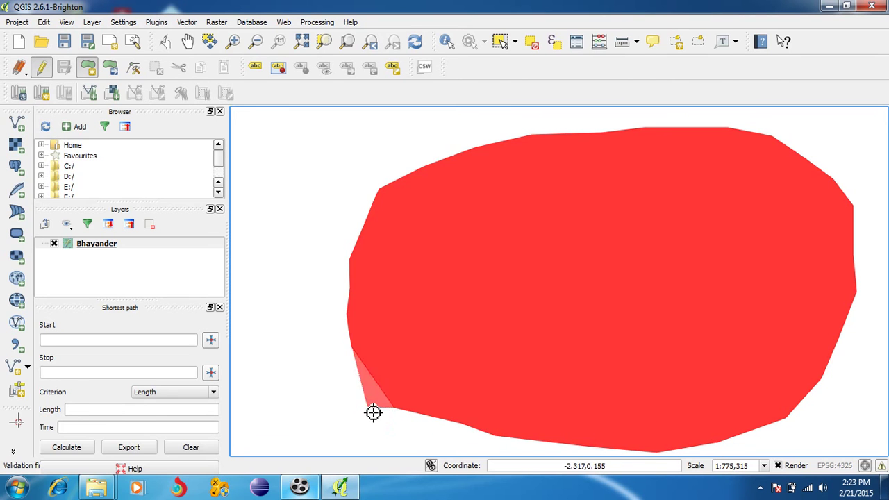
left_click(366, 402)
Finish the polygon and give it id 1 and the name 'Bhayander East'.
right_click(366, 401)
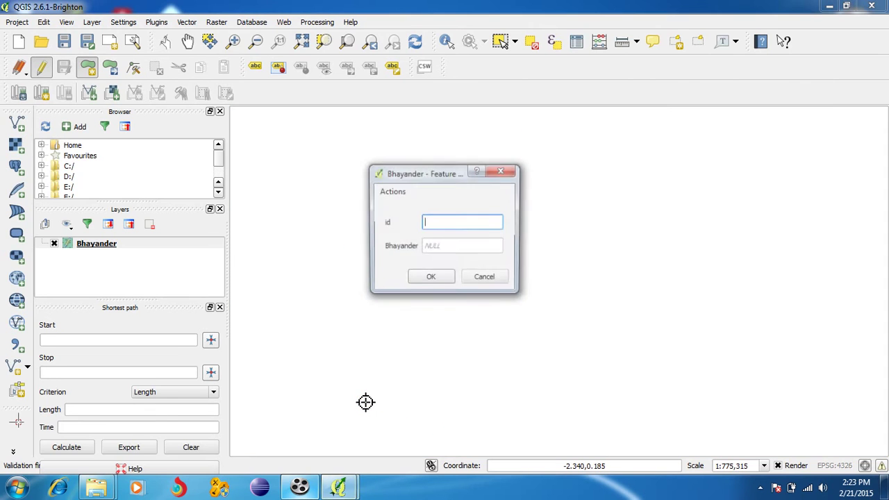
type("1")
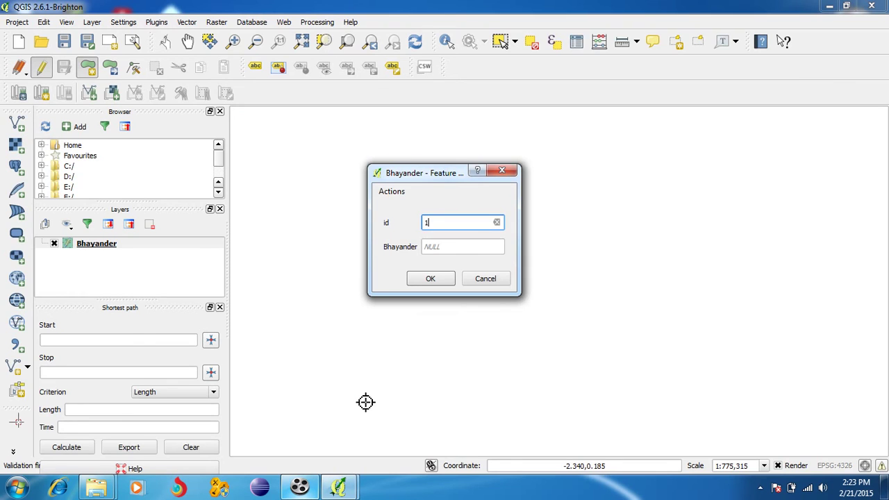
key("Tab")
type("bha")
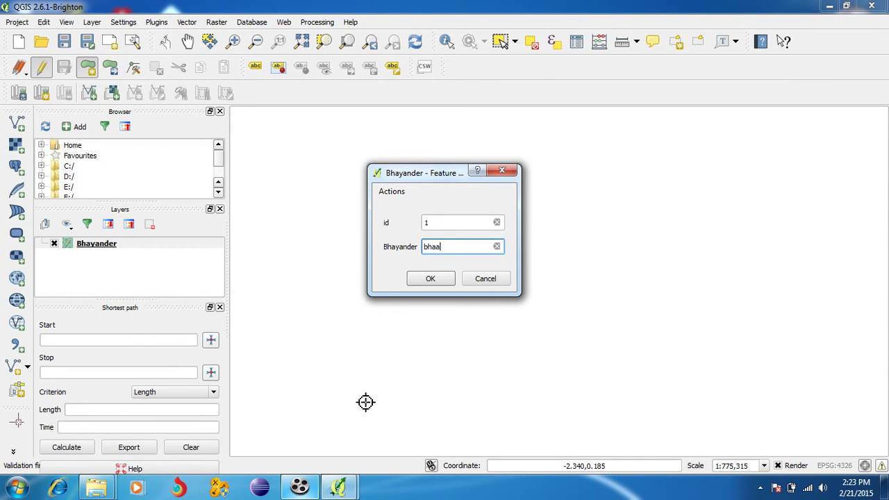
type("yander East")
key("Return")
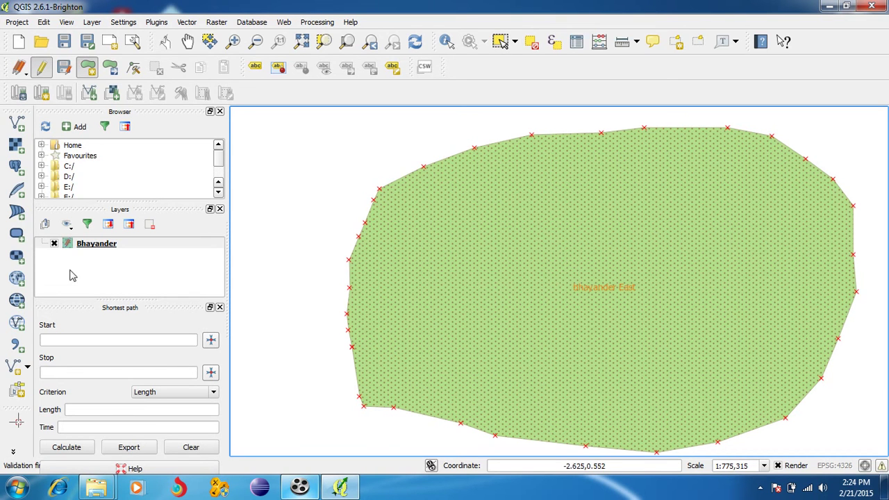
Start a new shapefile layer with Line geometry.
left_click(92, 23)
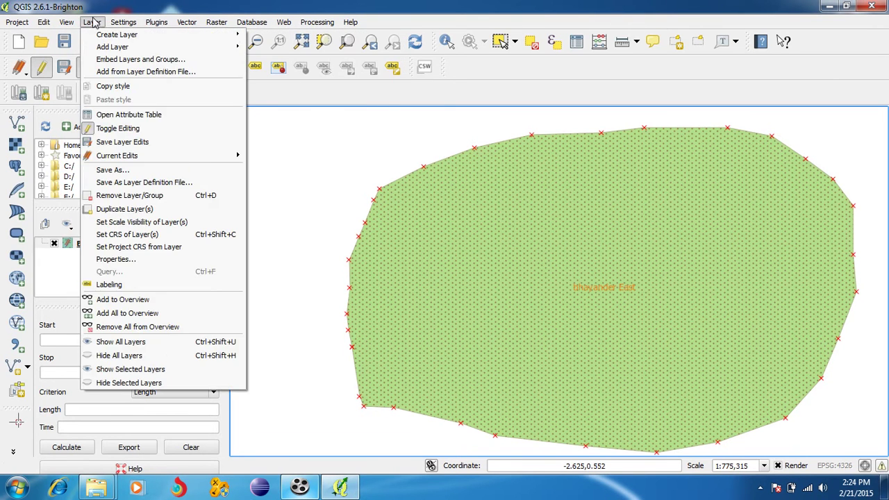
mouse_move(214, 30)
mouse_move(121, 36)
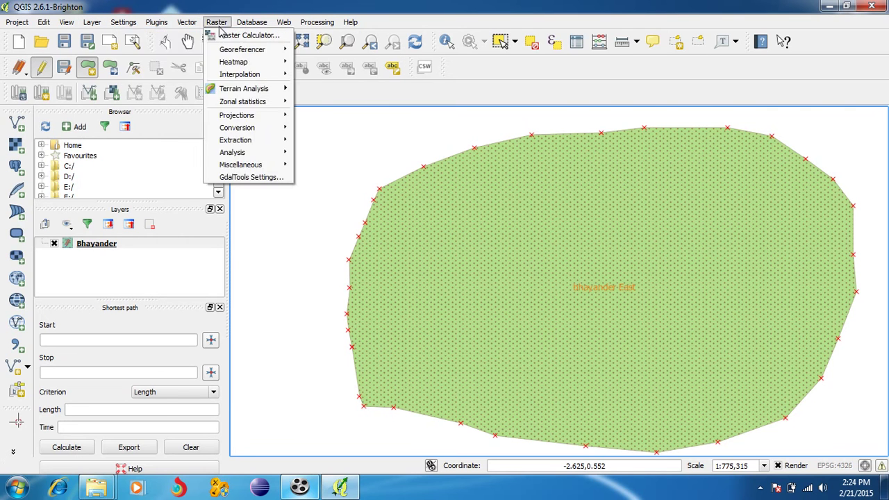
left_click(17, 370)
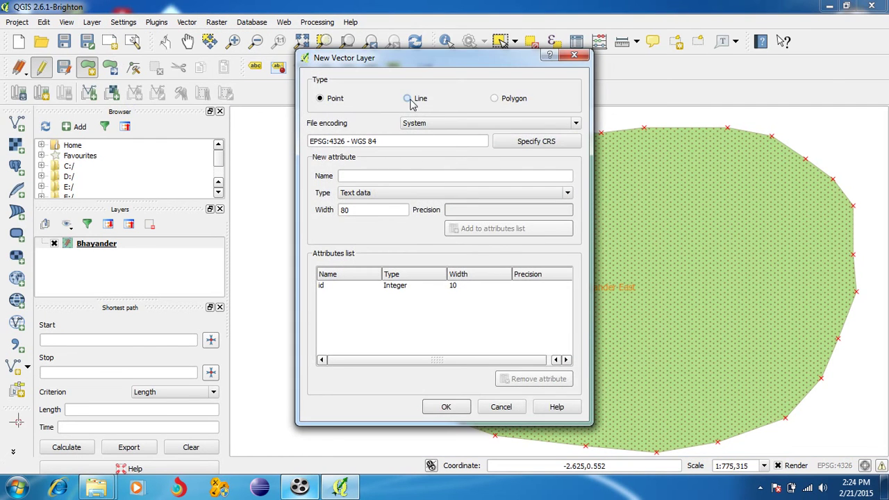
left_click(410, 101)
Add a text attribute named 'navaghr rd' to the new line layer.
left_click(397, 175)
type("navaghar r")
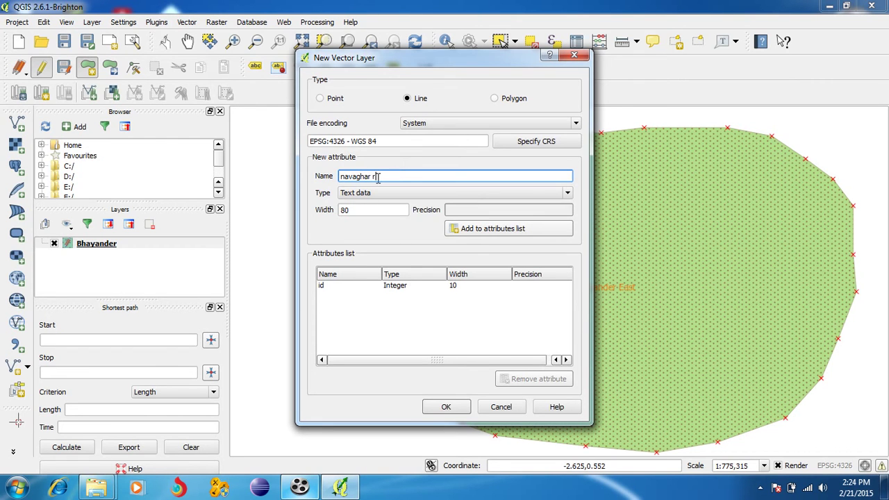
left_click(367, 176)
key("BackSpace")
type("a")
key("BackSpace")
type("d")
left_click(507, 232)
Create the new line layer and save it under the file name 'navghar rod'.
left_click(452, 411)
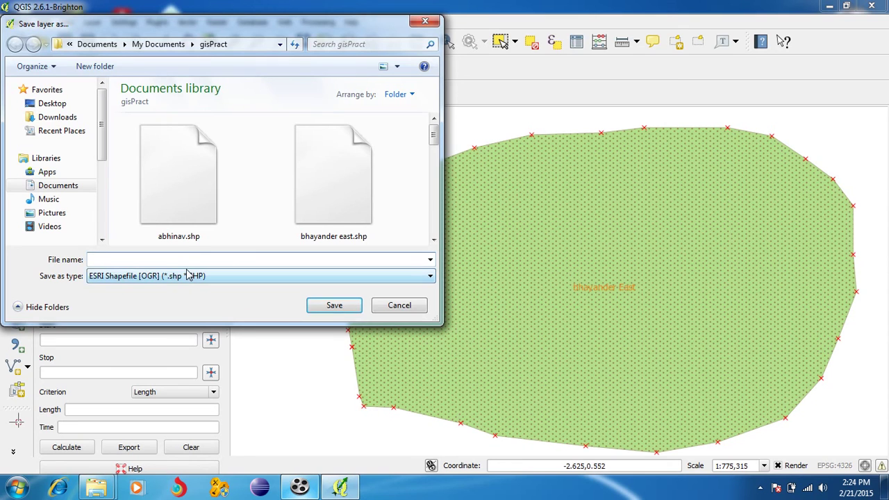
type("s")
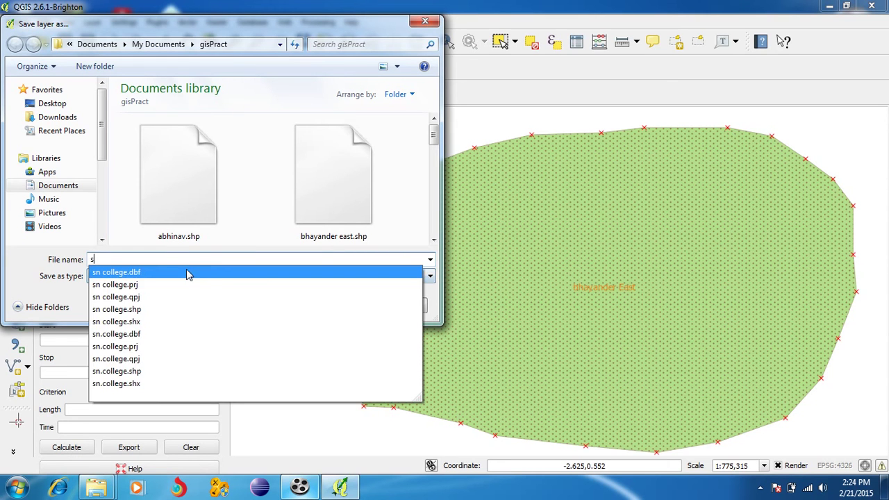
key("BackSpace")
type("navghar")
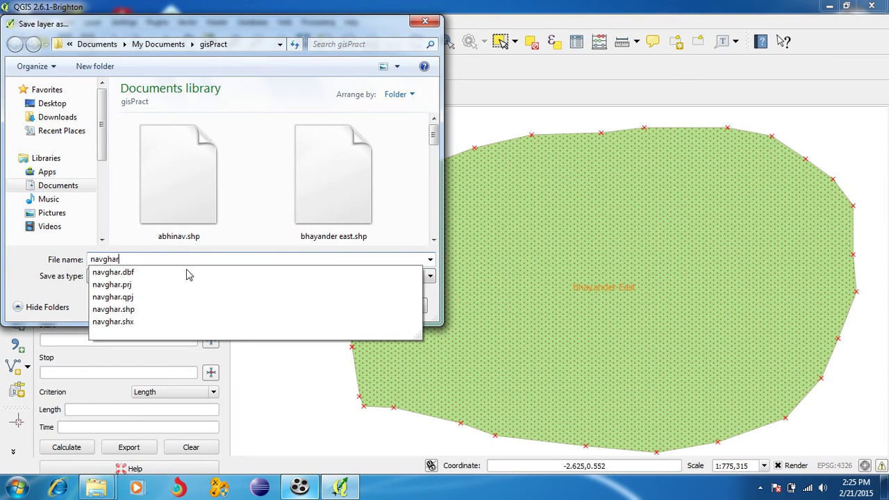
type(" rod")
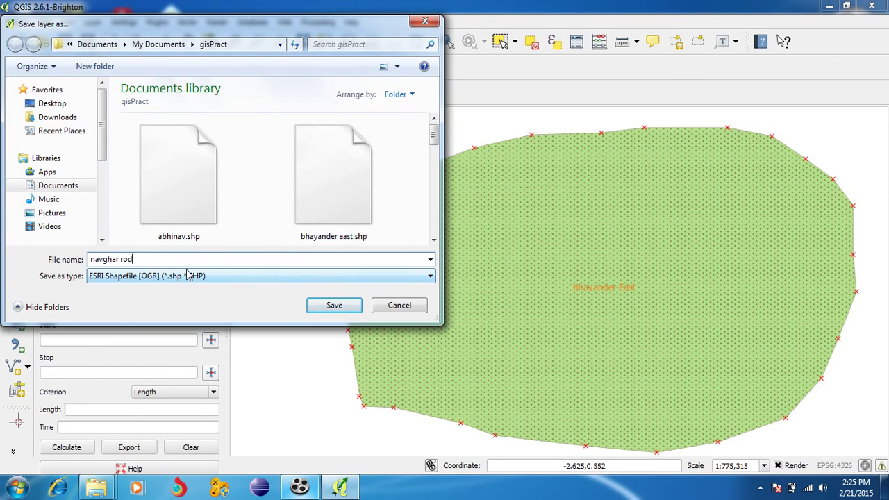
key("Return")
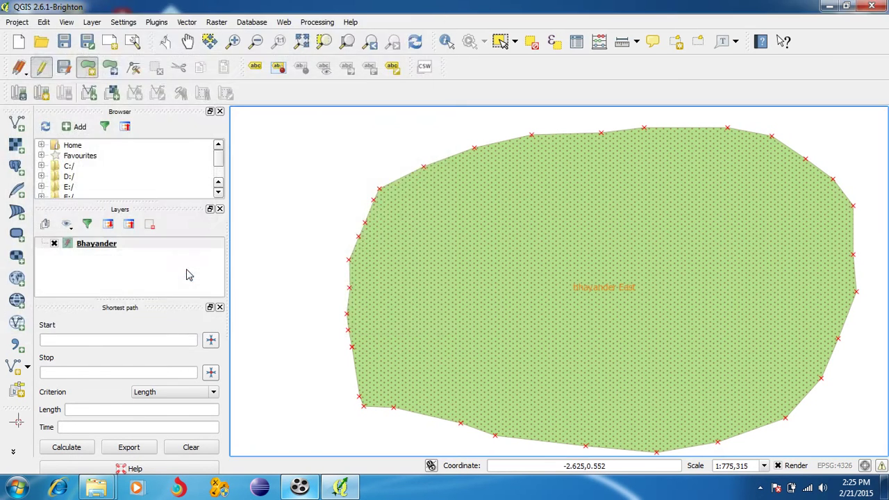
Open the navghar rod layer's properties at the Style page.
left_click(117, 248)
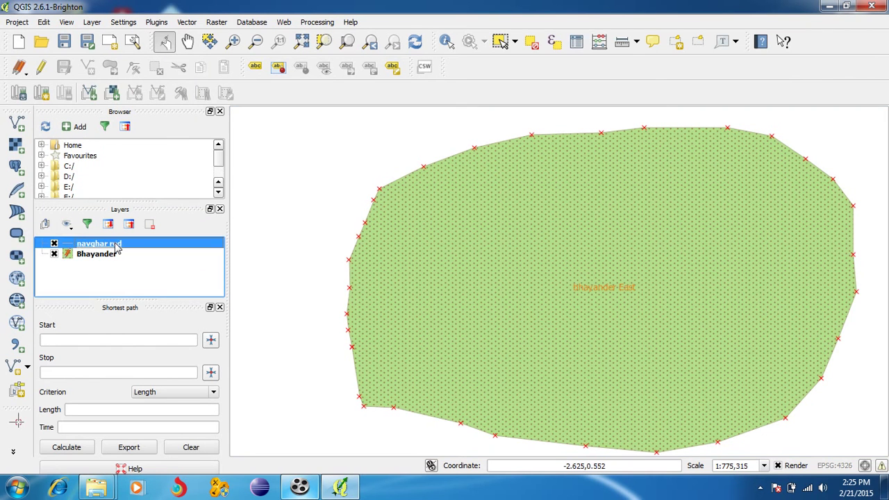
right_click(117, 247)
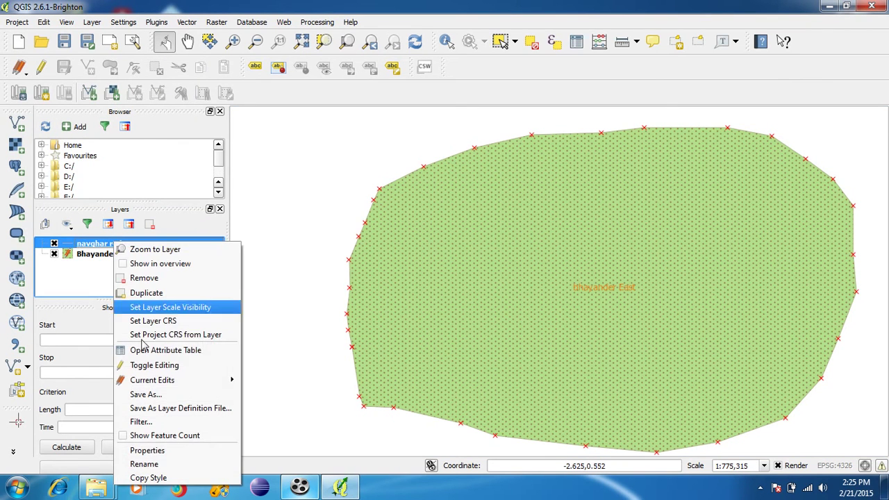
left_click(186, 452)
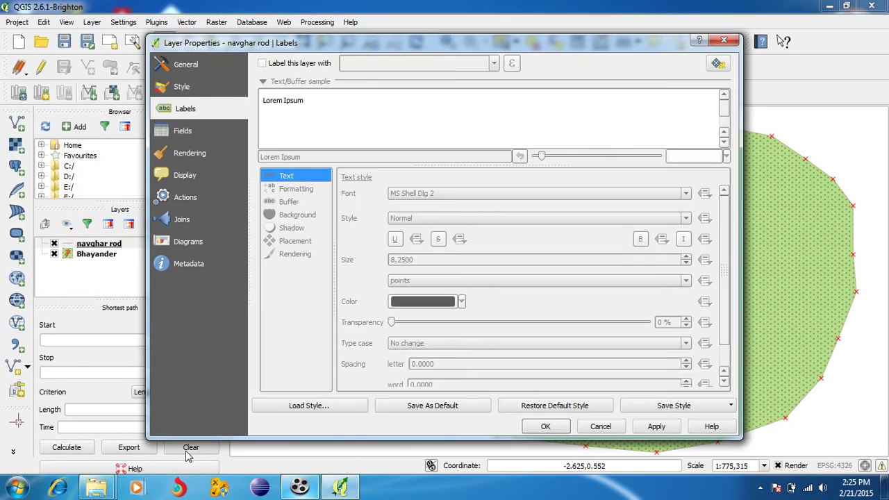
left_click(191, 87)
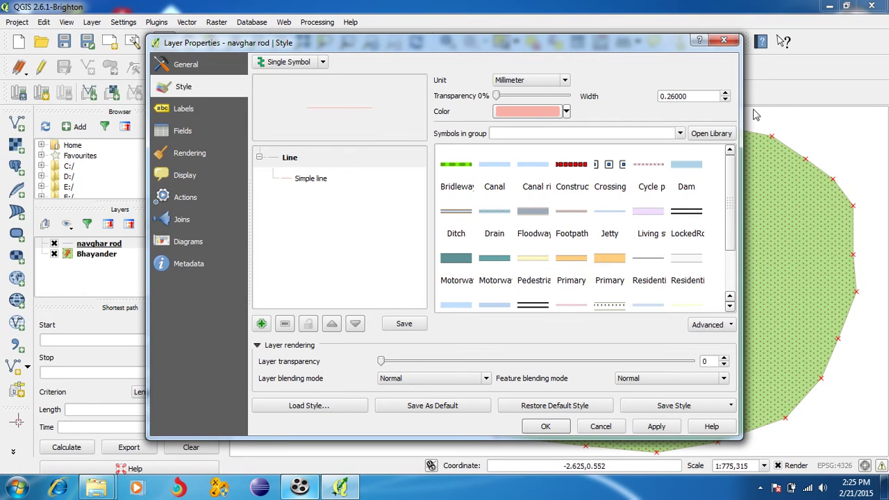
Give the navghar rod line the Residential road symbol in a light-grey recent colour.
left_click_drag(741, 176, 841, 180)
scroll(830, 238, "down", 1)
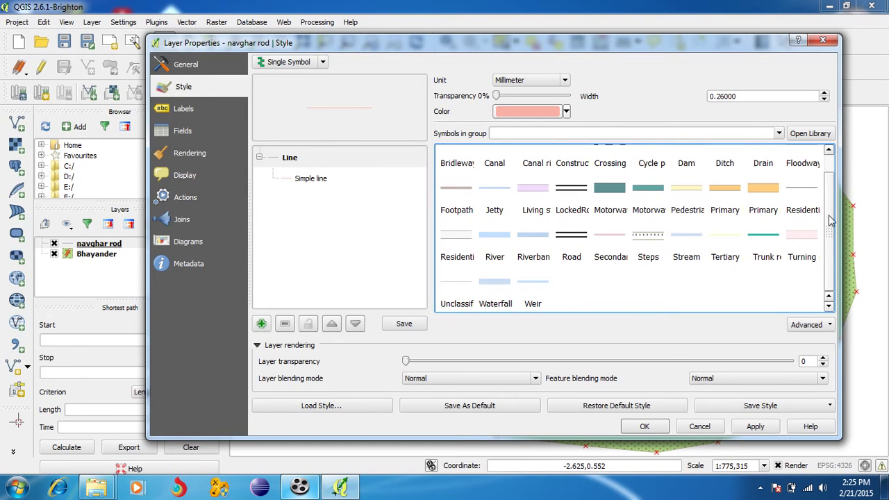
scroll(831, 219, "up", 1)
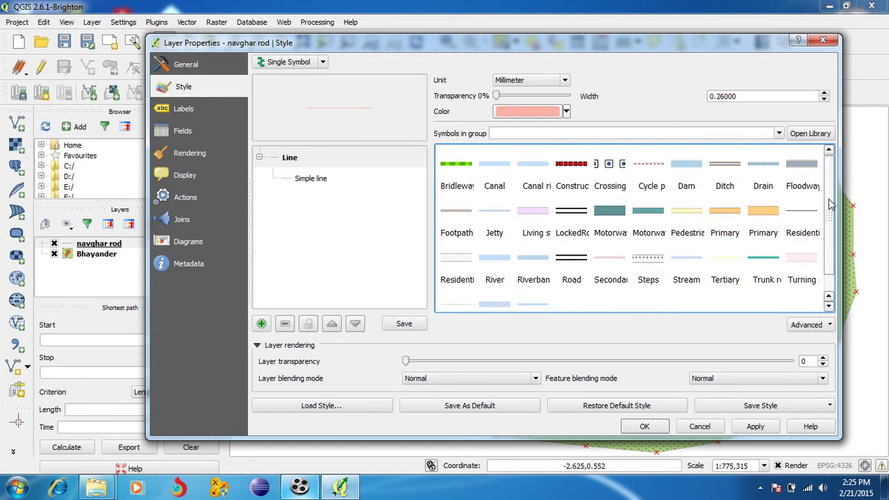
left_click(453, 272)
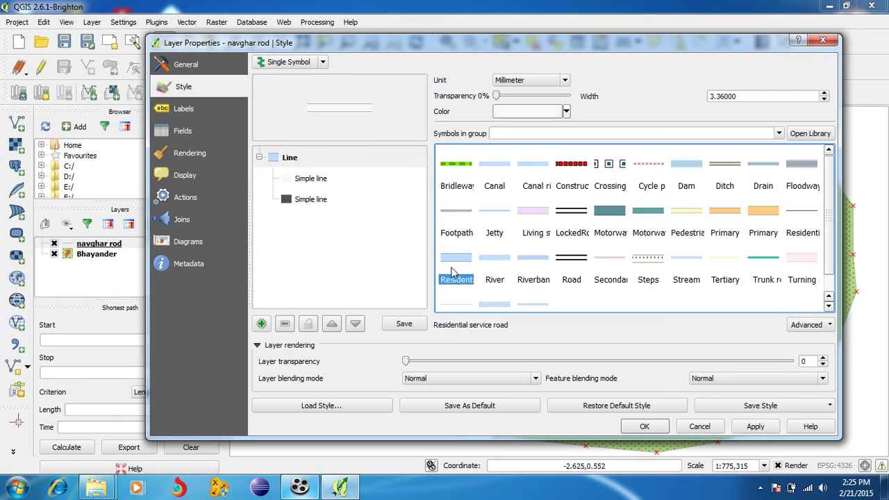
left_click(567, 111)
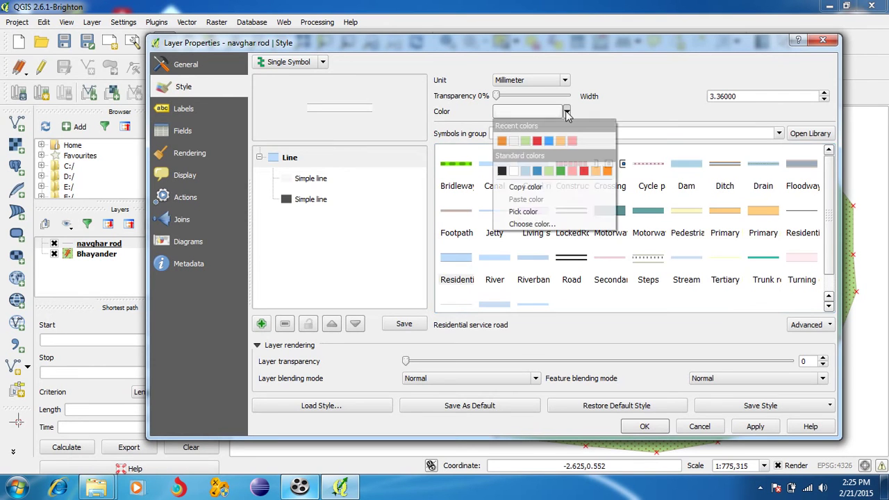
left_click(517, 143)
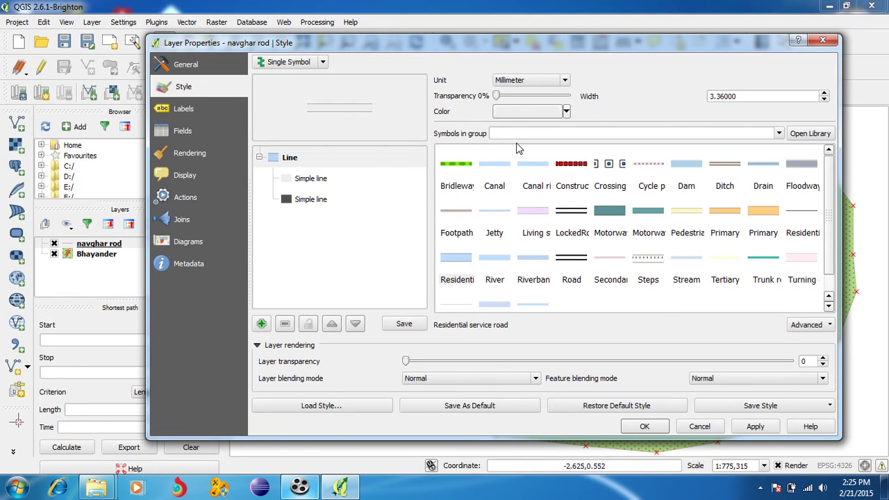
left_click(181, 111)
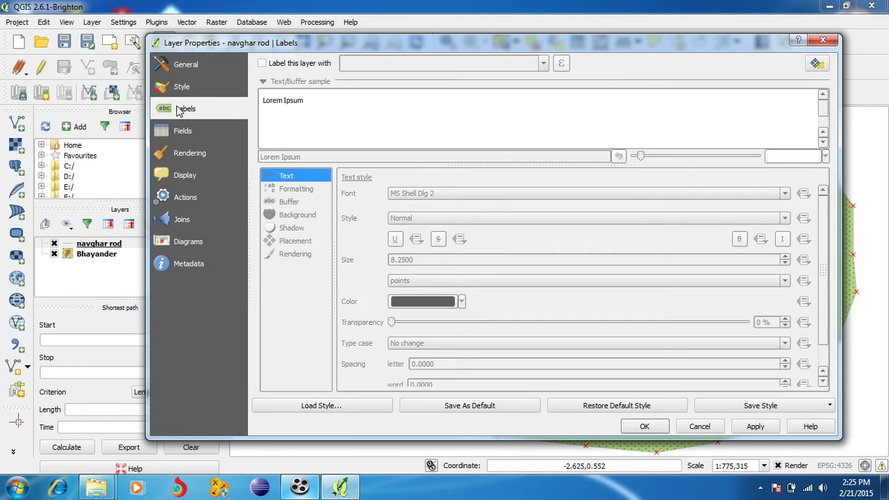
Label navghar rod from the navaghr rd field in MS Reference Sans Serif at 29% transparency.
left_click(262, 63)
left_click(544, 63)
left_click(532, 87)
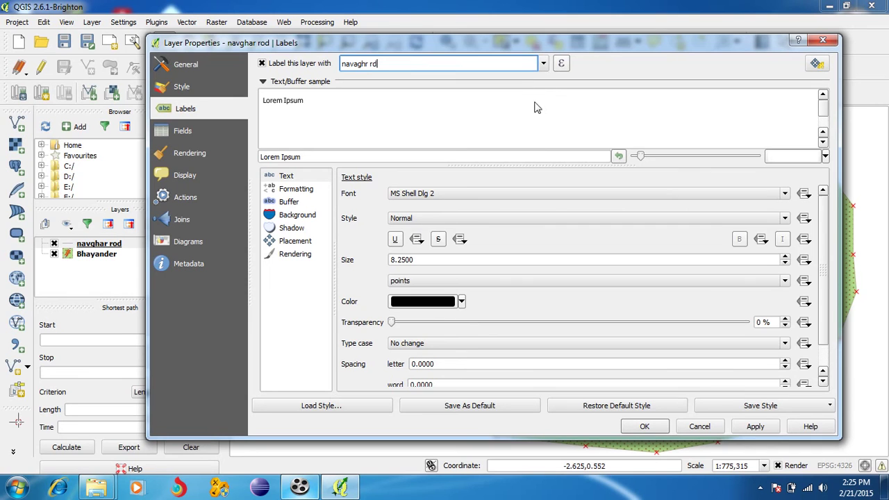
left_click(555, 197)
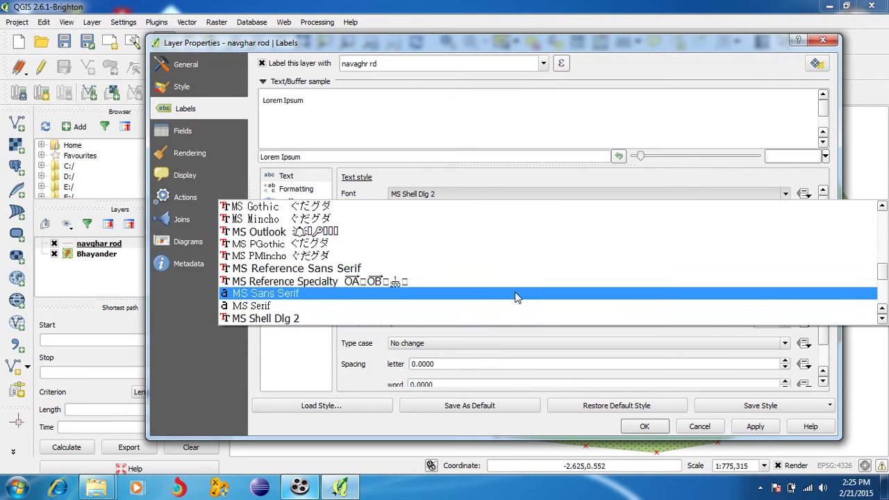
left_click(500, 269)
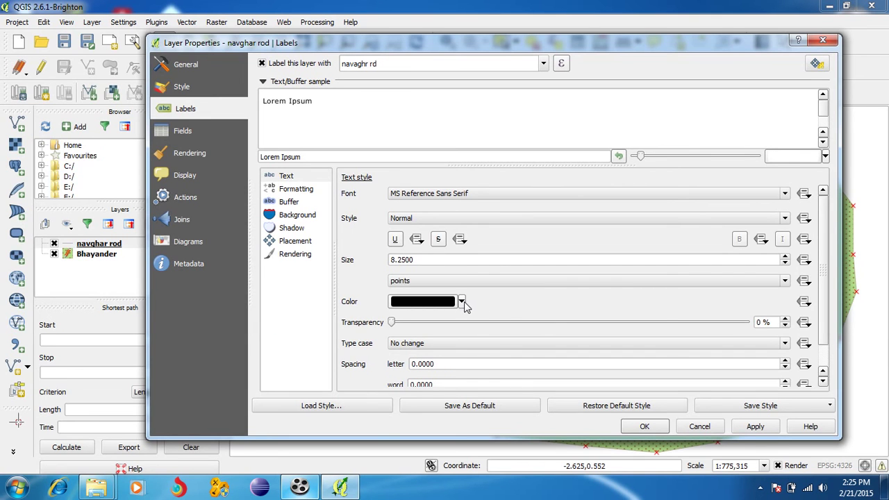
left_click(462, 301)
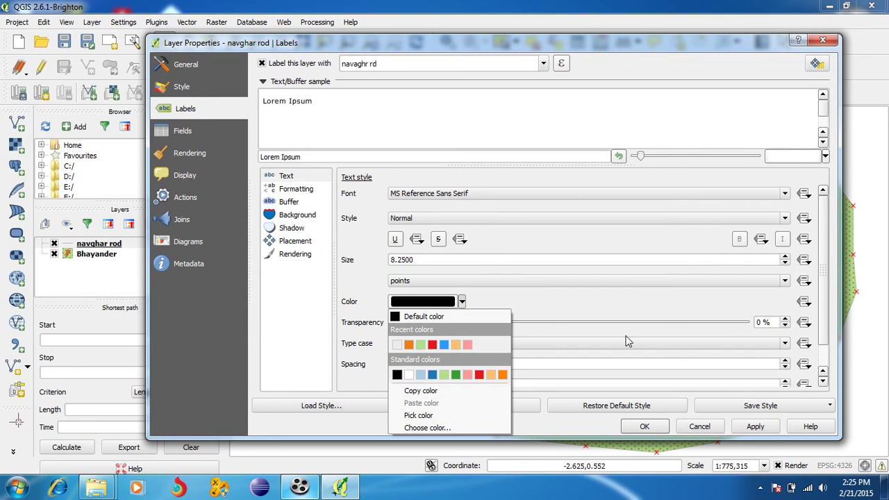
left_click(640, 310)
left_click_drag(394, 329, 500, 341)
left_click(762, 428)
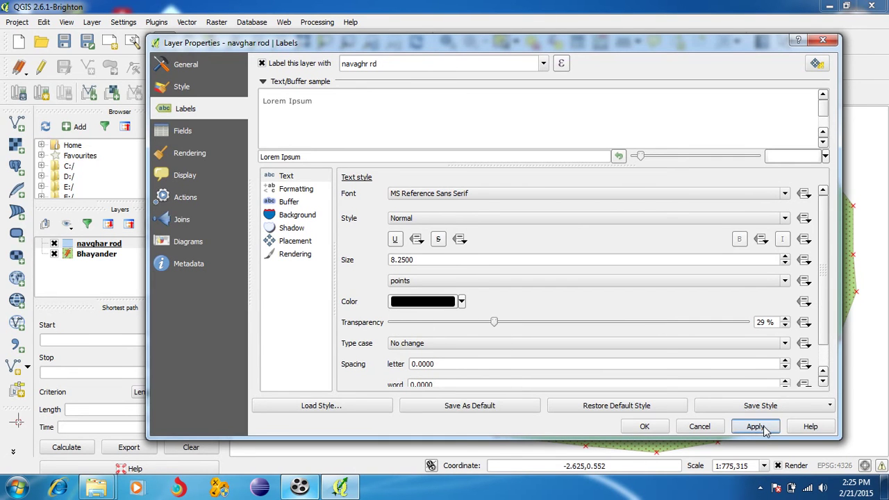
left_click(644, 427)
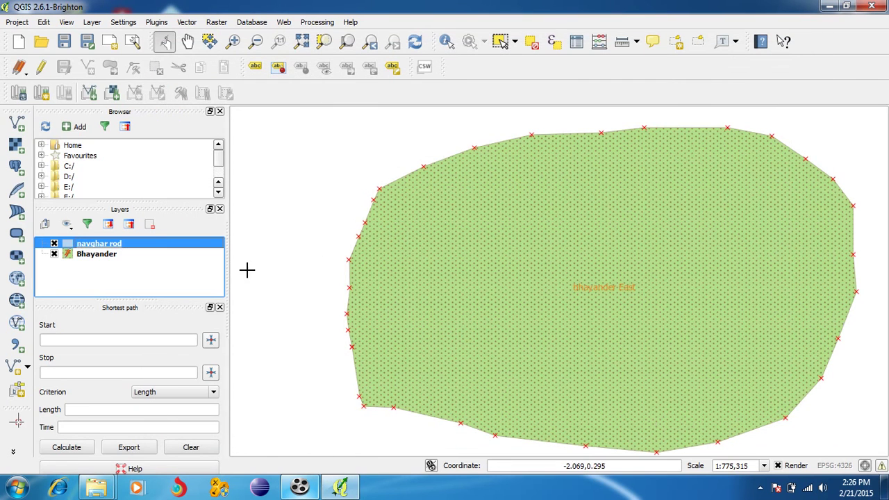
Put navghar rod in edit mode and trace a five-vertex road eastward across the upper polygon.
left_click(49, 70)
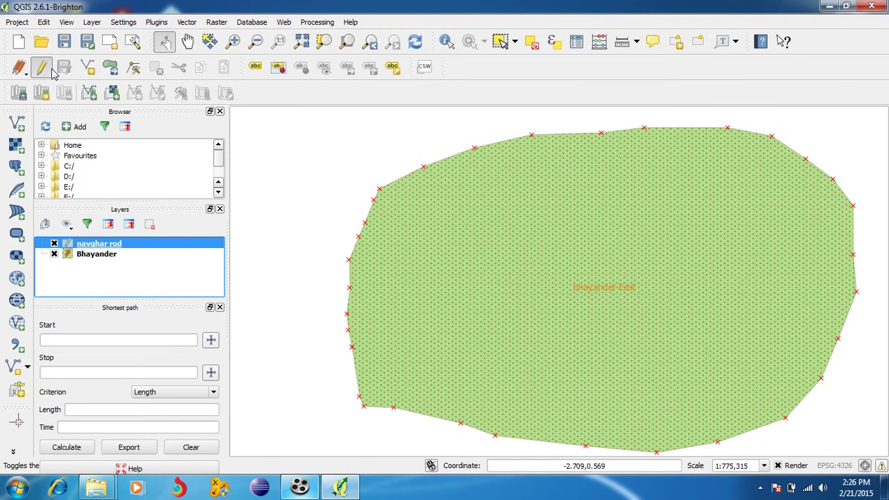
left_click(88, 68)
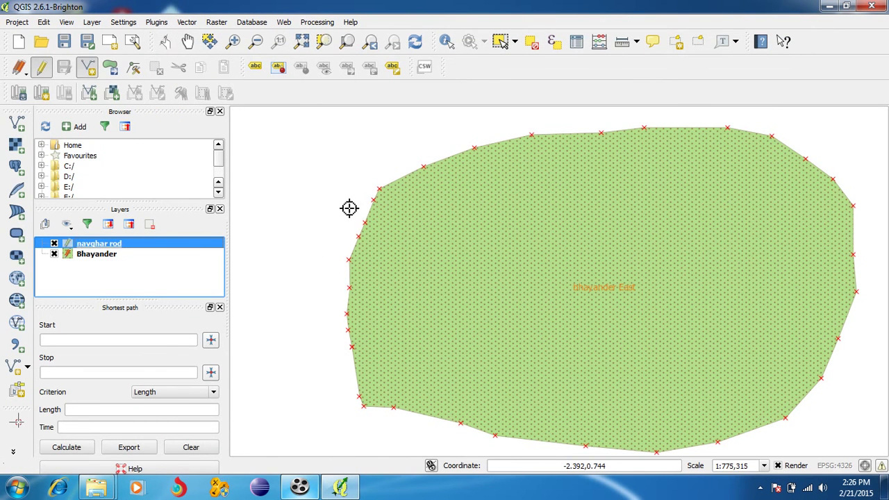
left_click(368, 216)
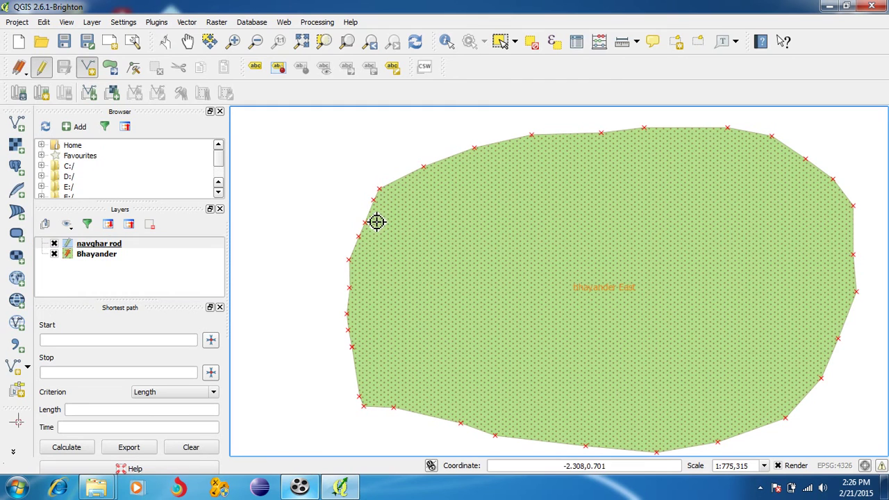
left_click(445, 218)
left_click(532, 209)
left_click(584, 185)
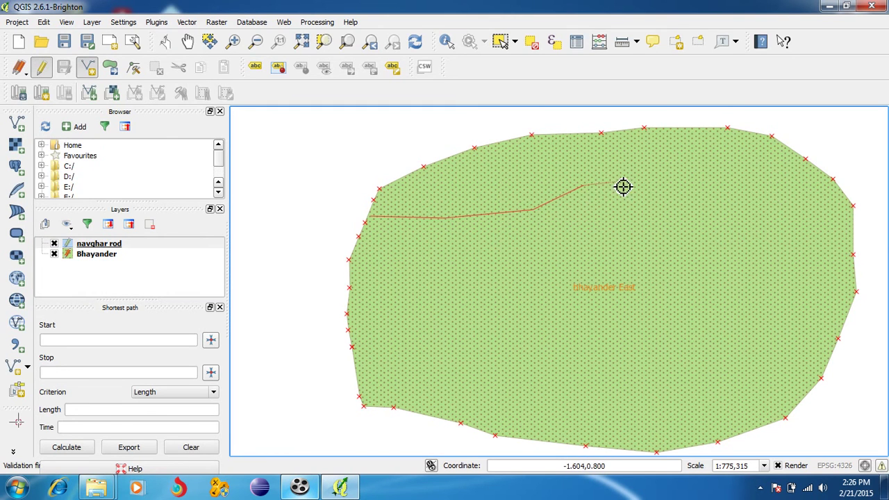
left_click(618, 180)
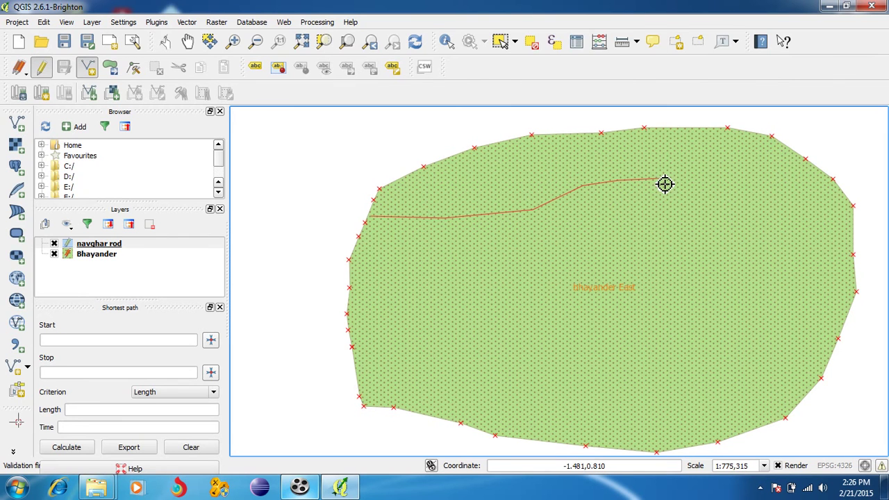
Finish the road line and give it id 1 and the name 'navaghr road'.
right_click(708, 187)
type("1")
key("Tab")
type("nav")
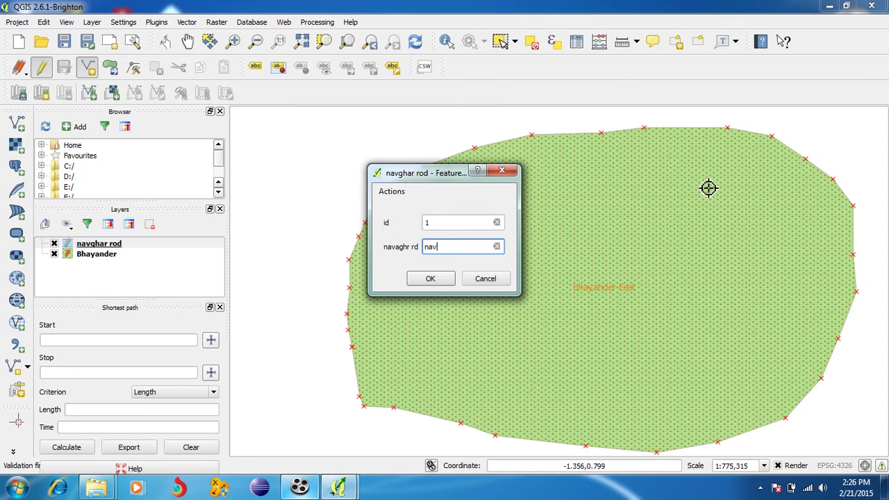
type("aghr road")
key("Return")
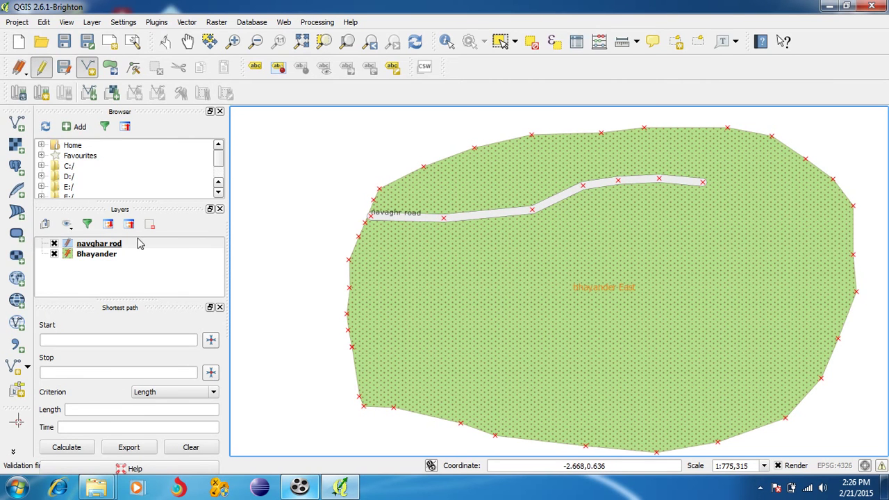
left_click(15, 372)
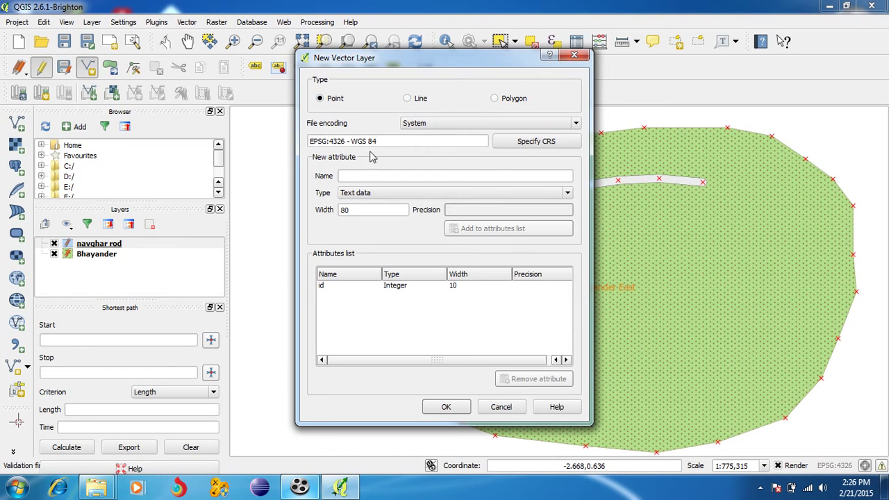
Add the text attributes 'sn clg' and 'rahul clg' to the new point layer.
left_click(403, 176)
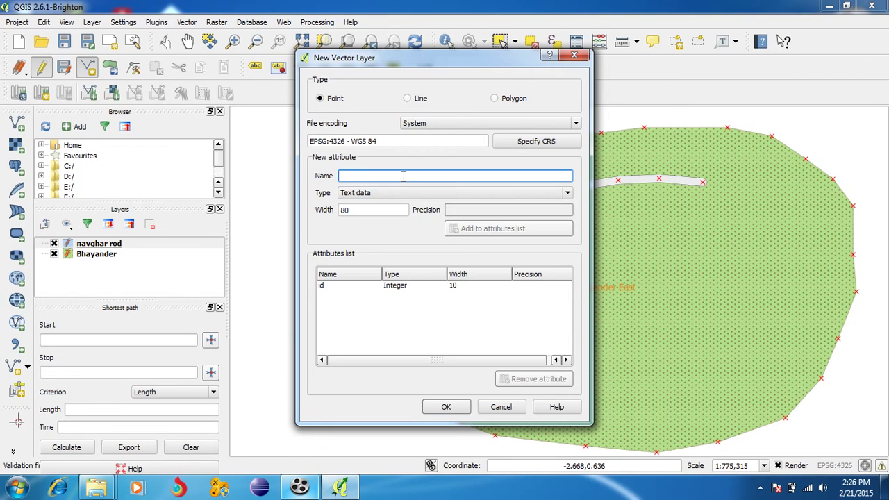
type("sn clg")
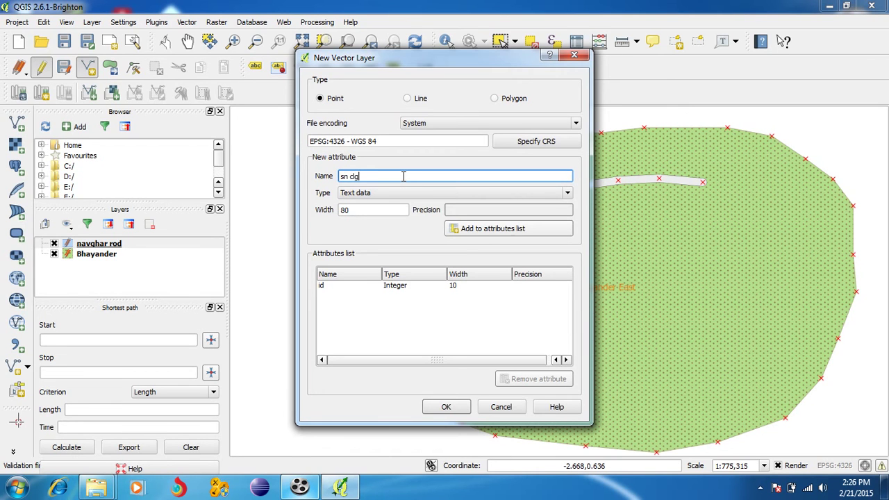
left_click(492, 232)
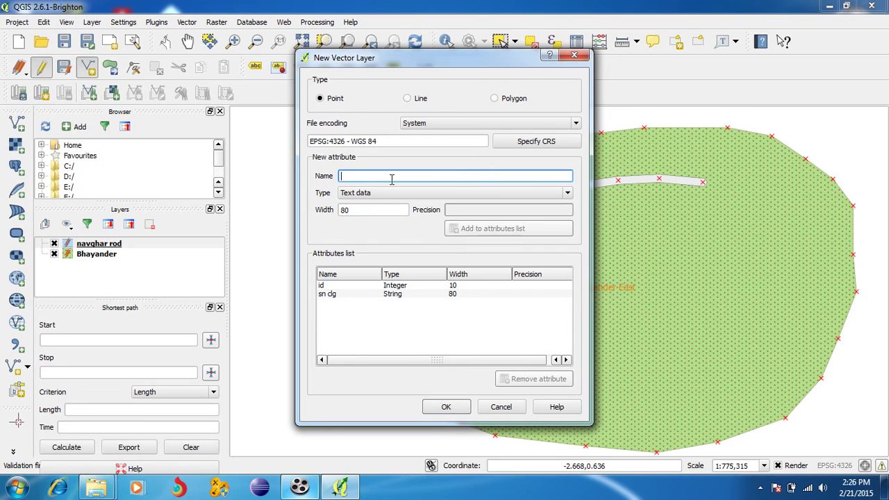
left_click(392, 179)
type("rahu")
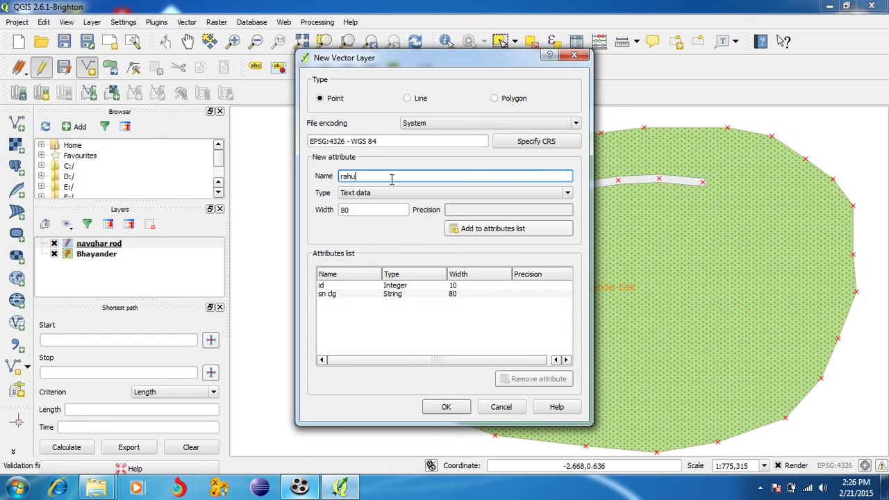
type("l clf")
key("BackSpace")
type("g")
left_click(495, 231)
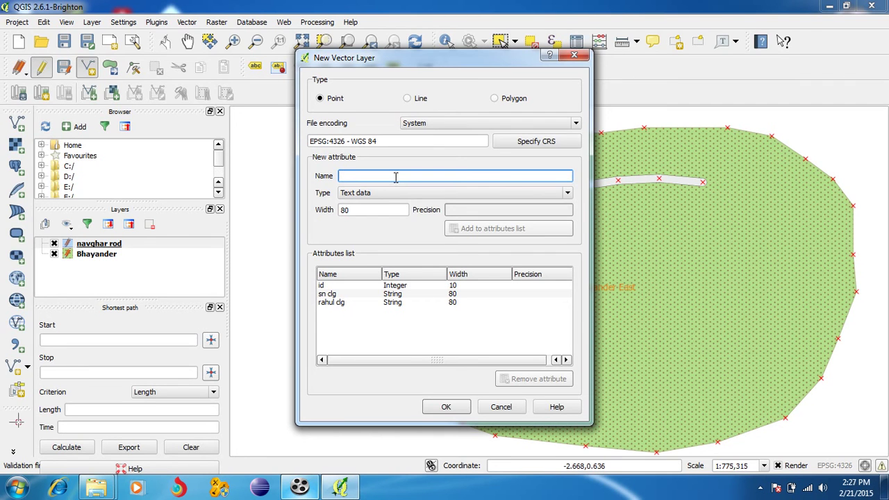
Add two more text attributes, the last being 'hanuman mn'.
type("gu")
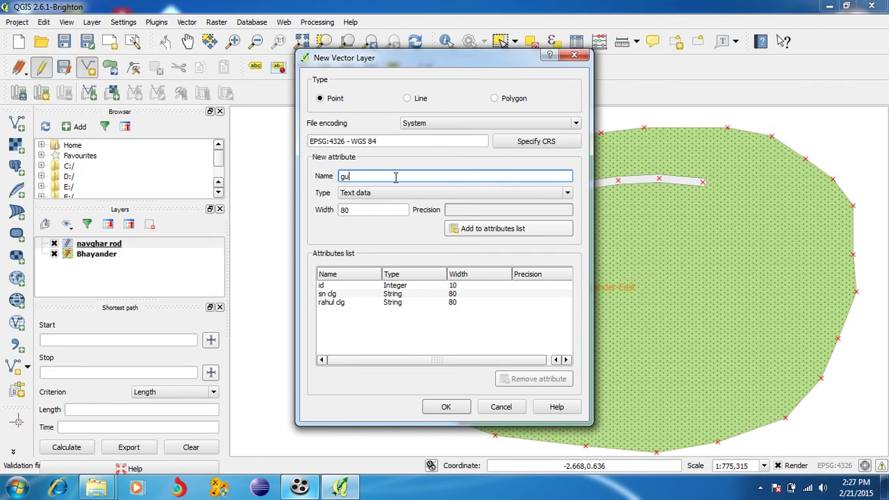
type("ddu fra")
key("BackSpace")
type("nk")
left_click(508, 235)
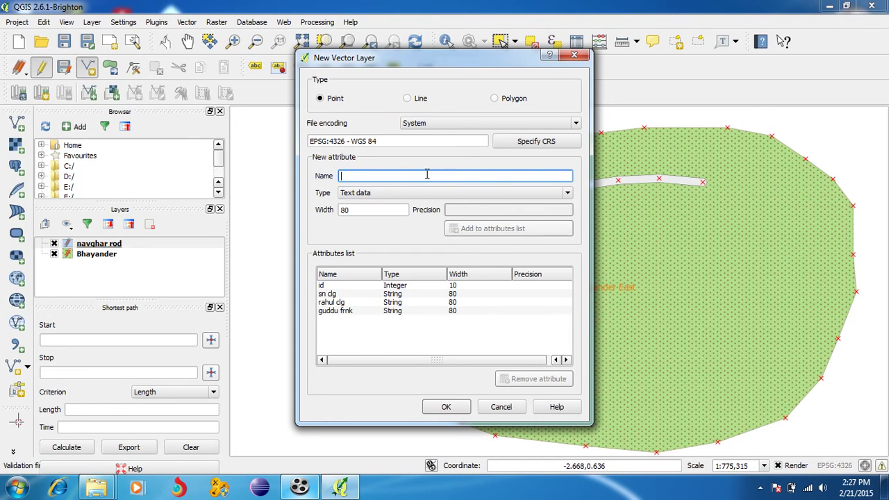
type("hanuman ma")
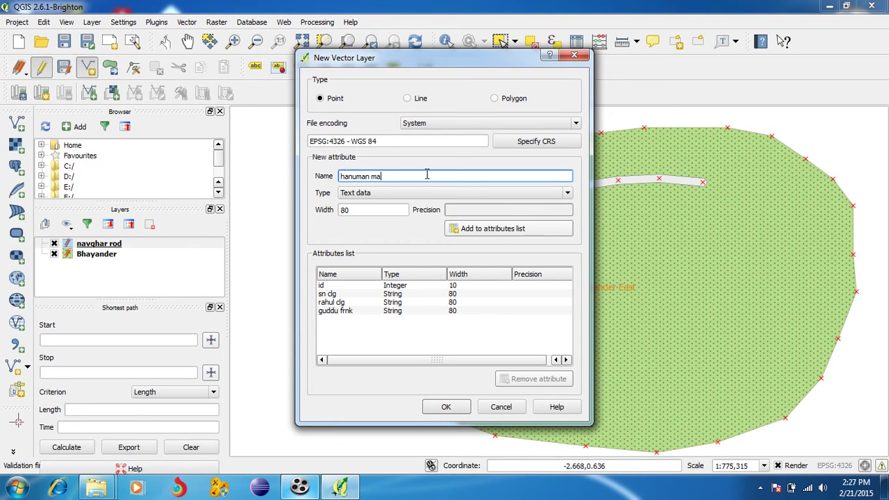
key("BackSpace")
key("BackSpace")
left_click(487, 232)
Save the new point layer as the 'Points' shapefile and select it in the layers list.
left_click(447, 407)
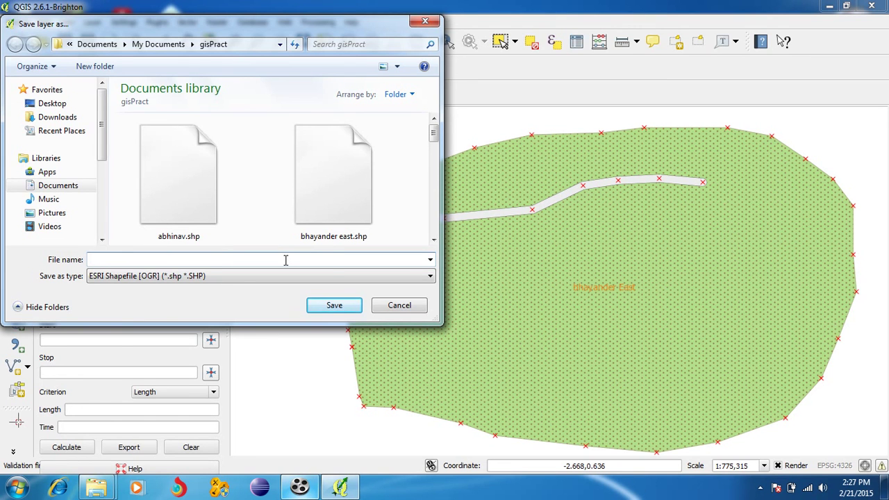
type("Points")
key("Return")
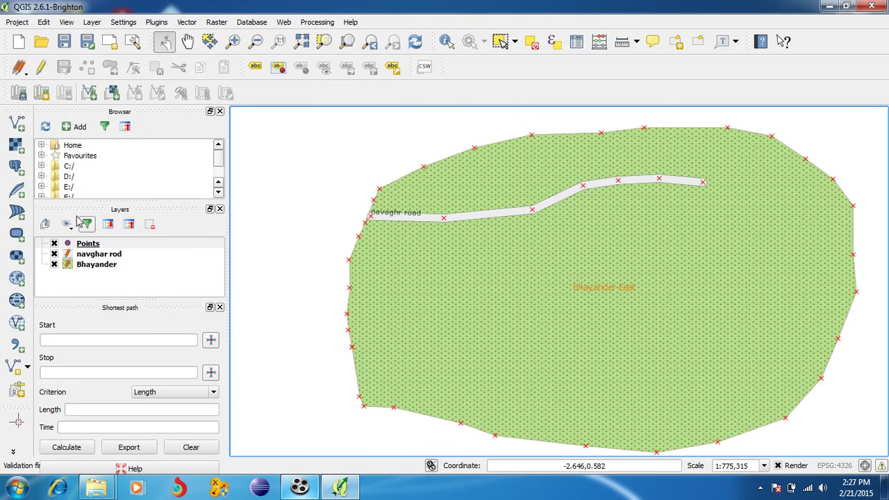
left_click(80, 247)
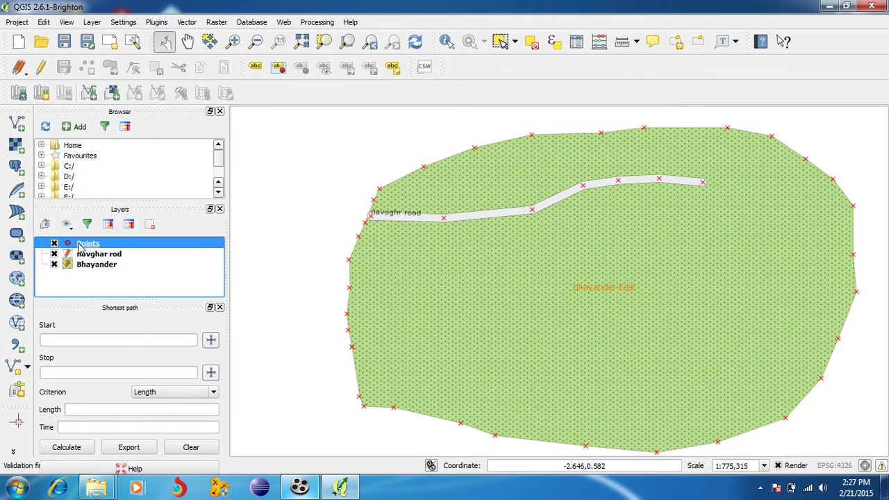
In the Points layer's Style properties, compare marker symbols and settle on star3.
right_click(80, 245)
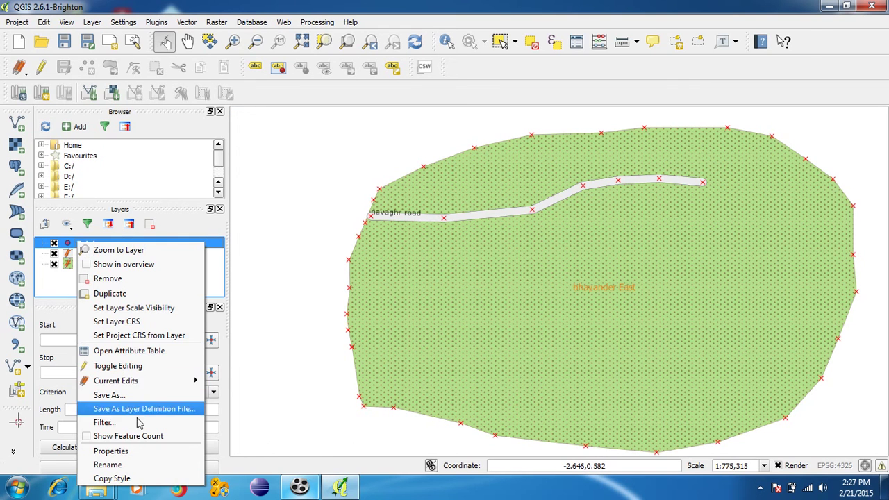
left_click(136, 451)
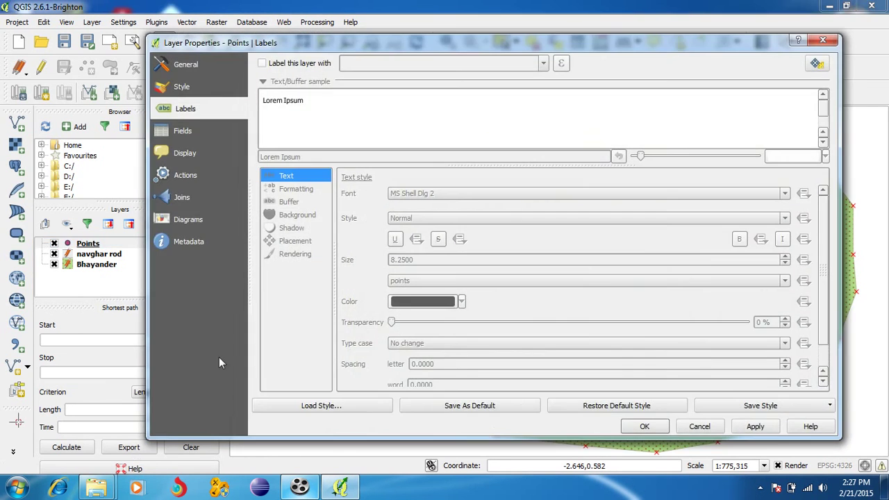
left_click(178, 86)
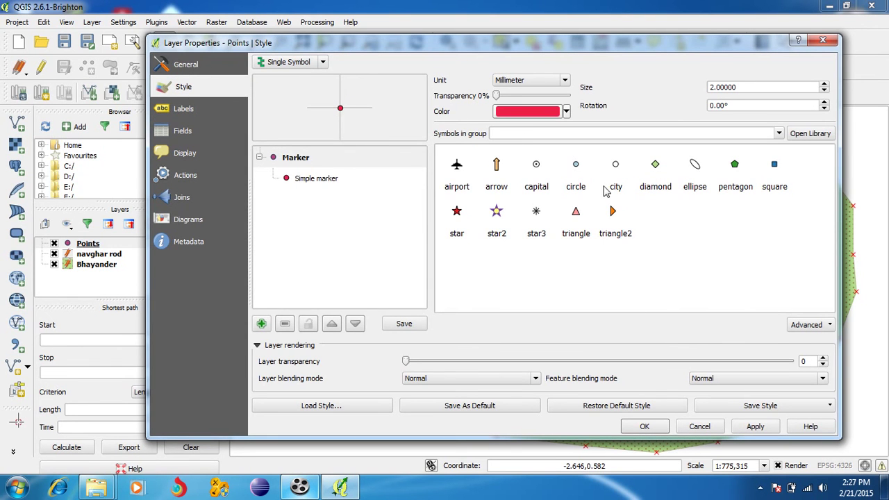
left_click(531, 223)
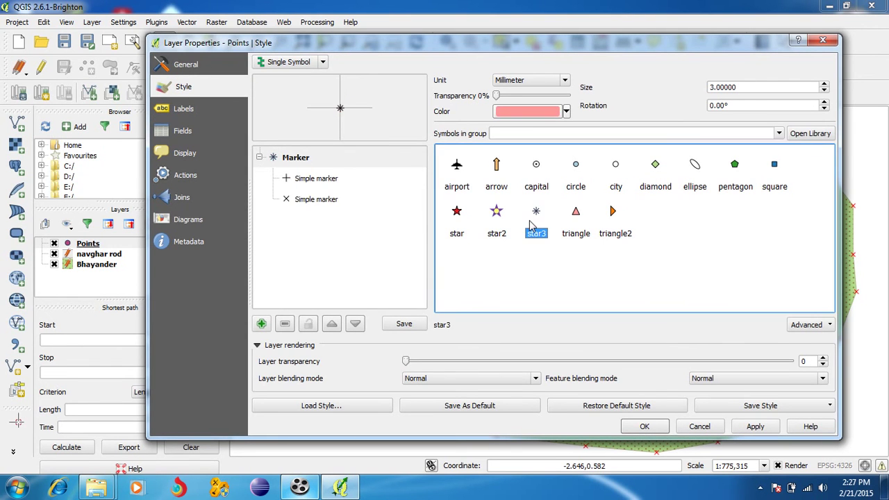
left_click(474, 183)
left_click(508, 180)
left_click(561, 186)
left_click(605, 193)
left_click(664, 193)
left_click(703, 188)
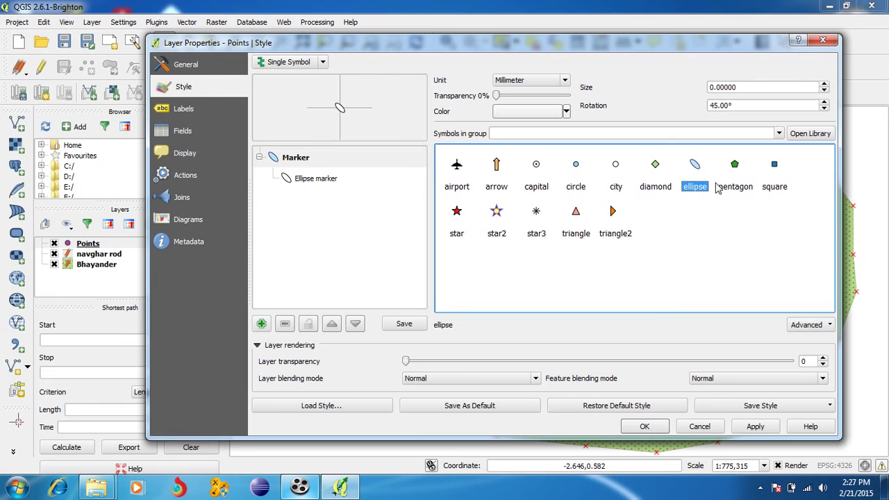
left_click(790, 187)
left_click(732, 183)
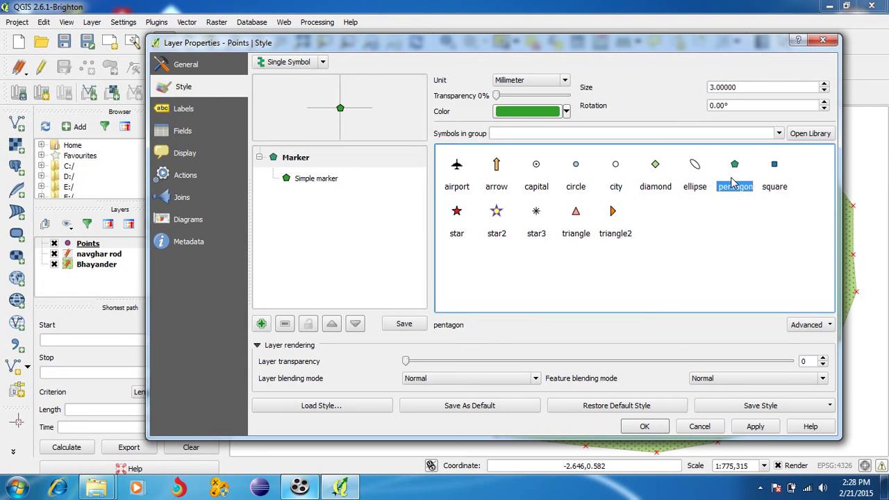
left_click(539, 214)
Make the star3 marker black, size 8, slightly transparent, and apply it.
left_click(567, 111)
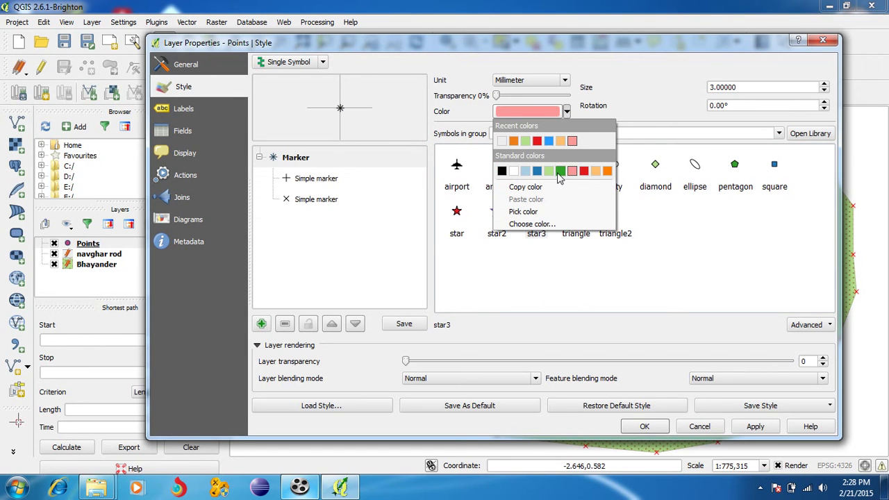
left_click(502, 171)
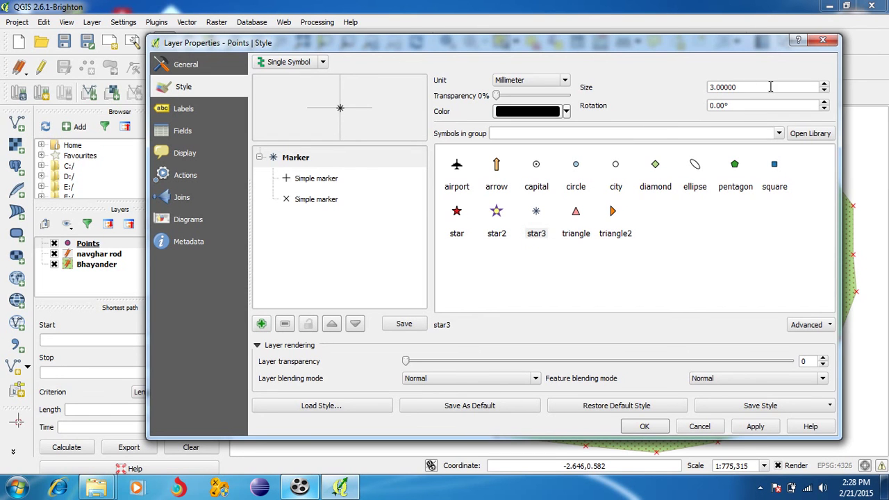
left_click(718, 91)
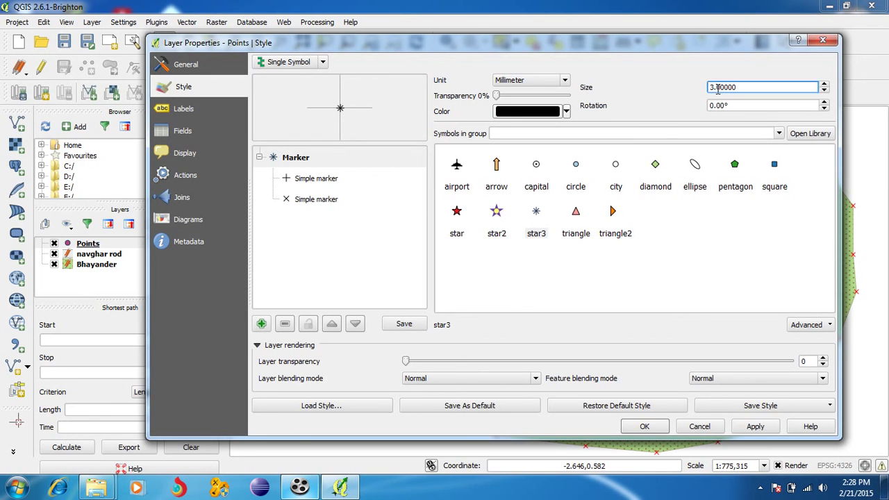
key("BackSpace")
type("8")
left_click_drag(407, 361, 448, 361)
left_click(746, 428)
Turn on labels for Points using the sn clg field.
left_click(183, 113)
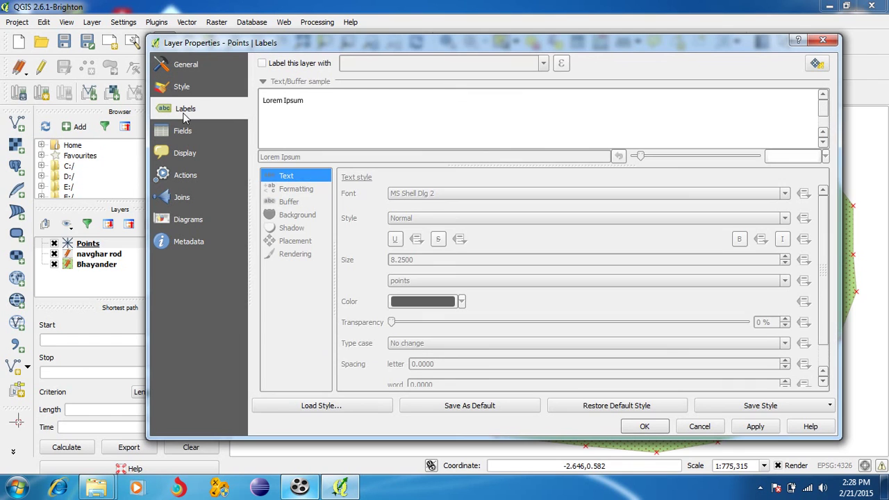
left_click(289, 65)
left_click(543, 64)
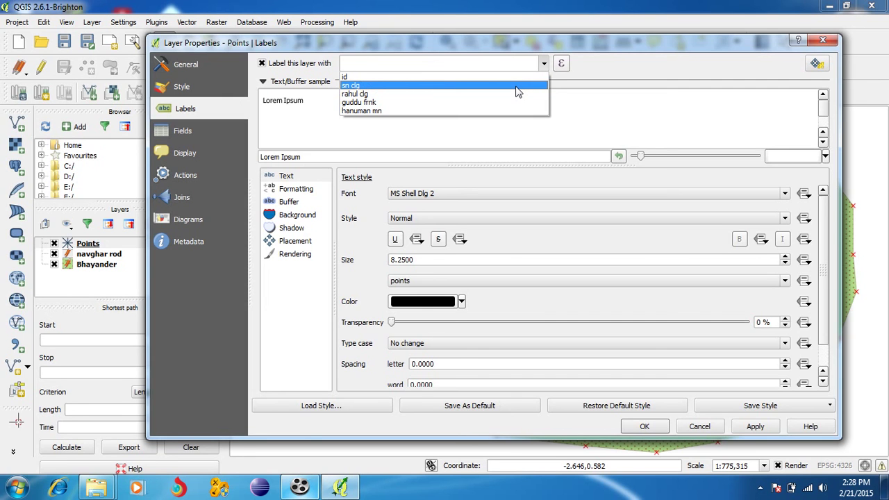
left_click(518, 92)
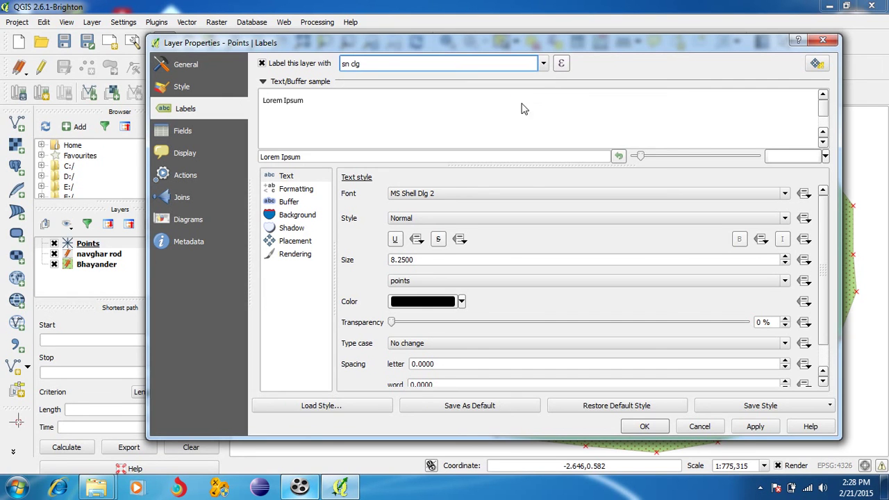
Set the Points label font to Eras Bold ITC.
left_click(505, 193)
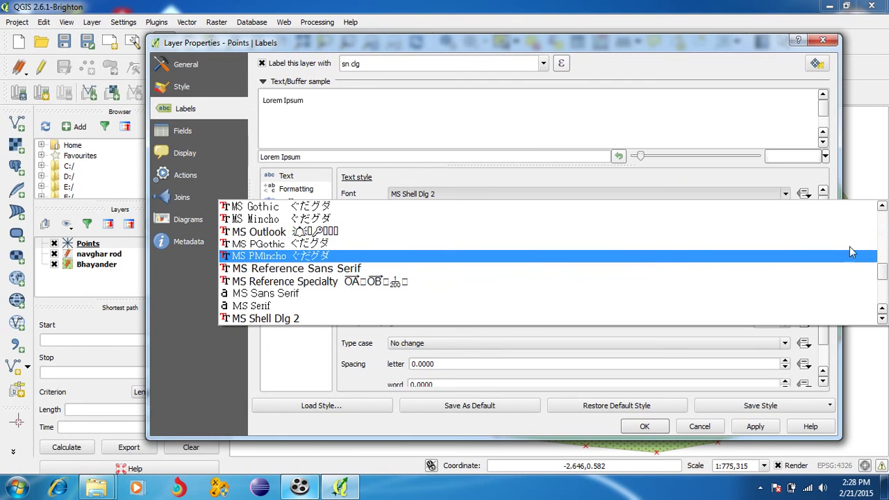
left_click(883, 226)
left_click(886, 225)
left_click(885, 224)
left_click(885, 224)
left_click(885, 224)
scroll(462, 274, "up", 20)
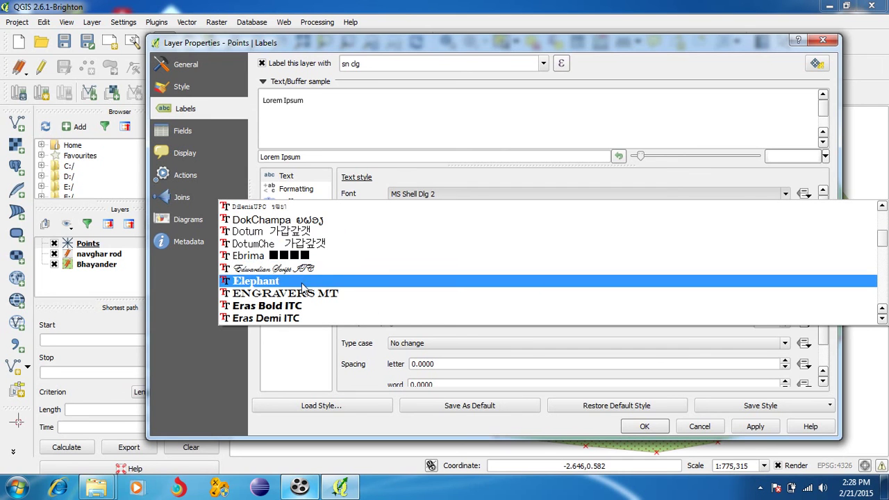
left_click(295, 306)
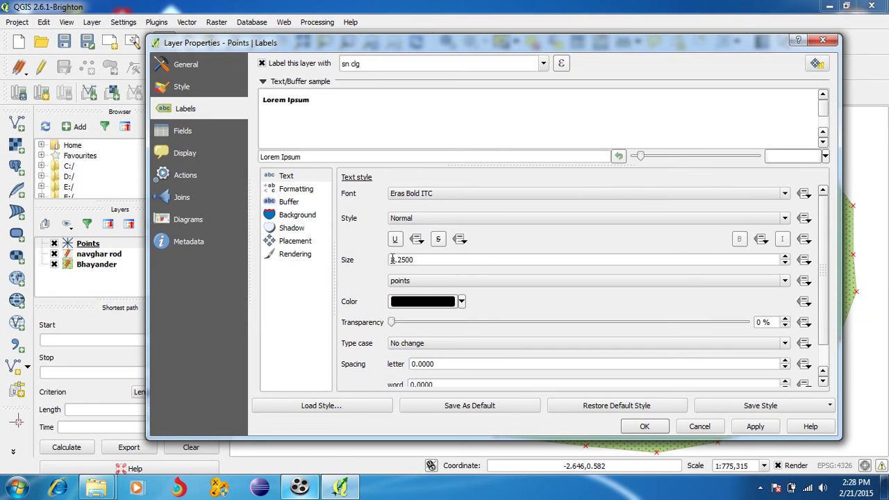
Set label size 4.25 and 7% transparency, then apply and close properties.
left_click(394, 259)
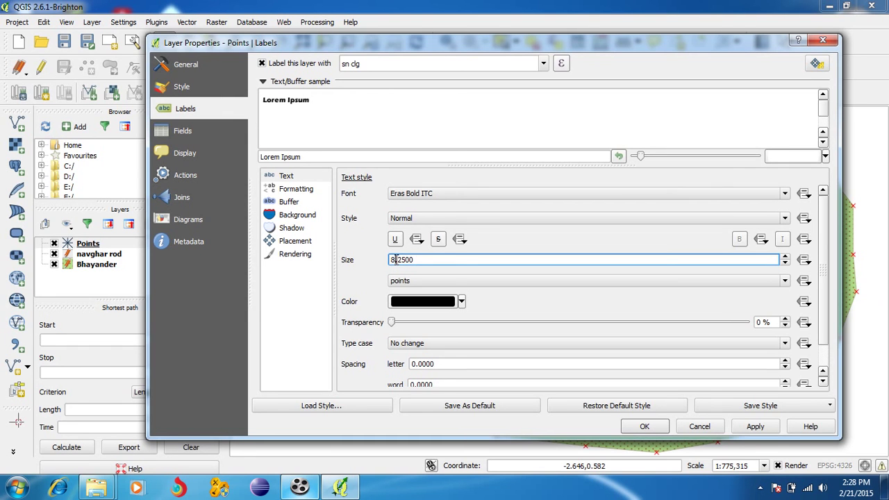
key("BackSpace")
type("4")
left_click_drag(392, 325, 418, 331)
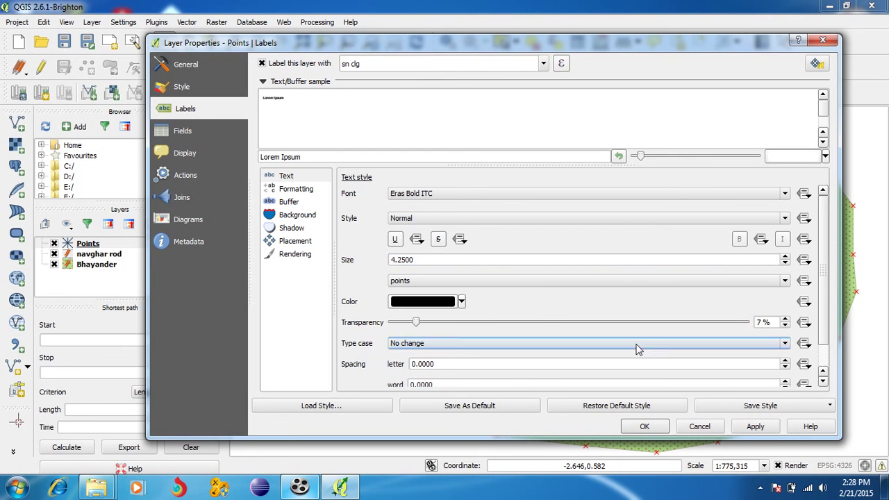
left_click(750, 430)
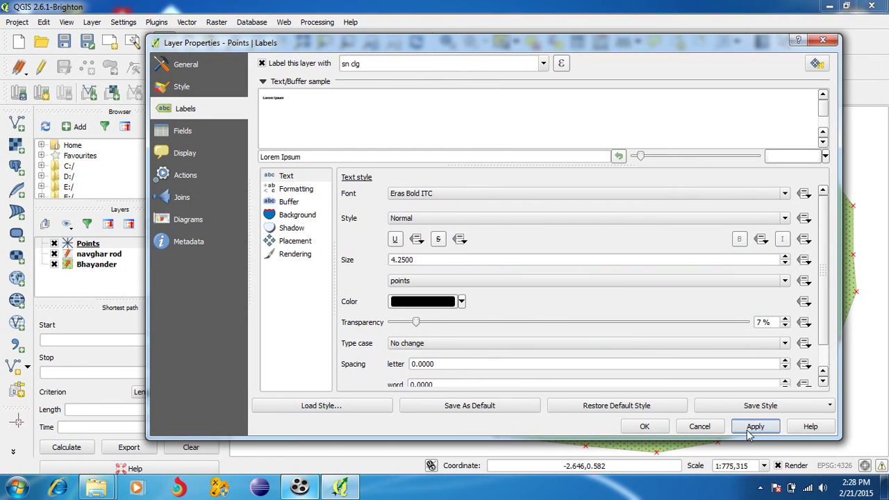
left_click(644, 426)
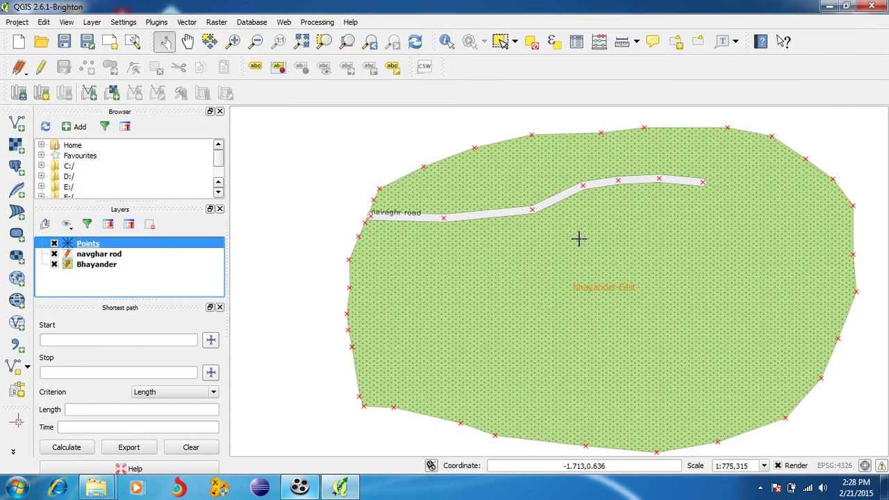
Add a star point east of the road's end with id 1 and sn clg 'sn college'.
left_click(715, 165)
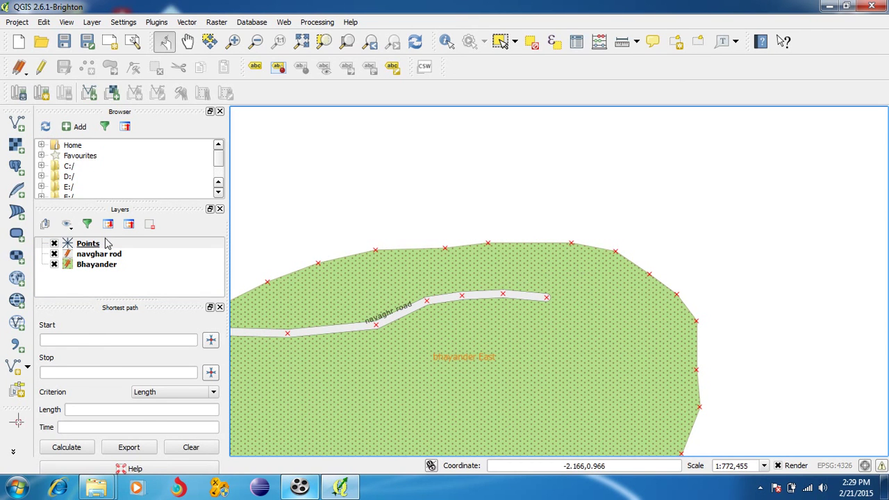
left_click(46, 73)
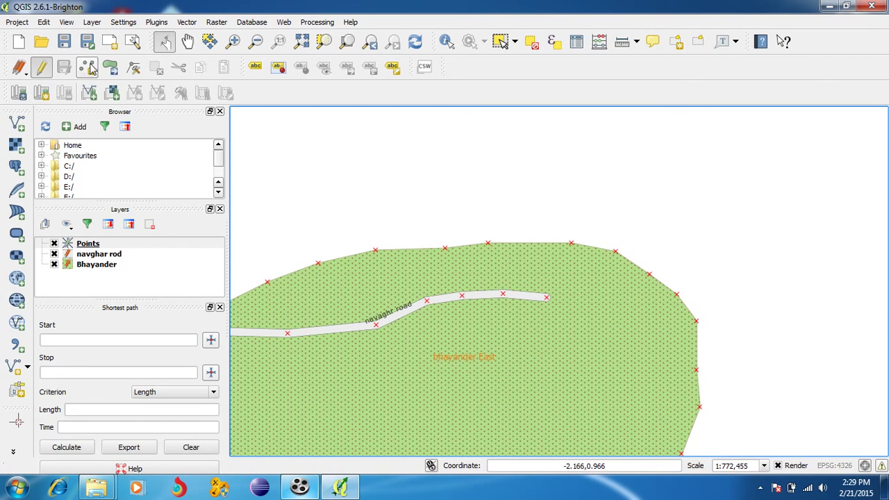
left_click(86, 67)
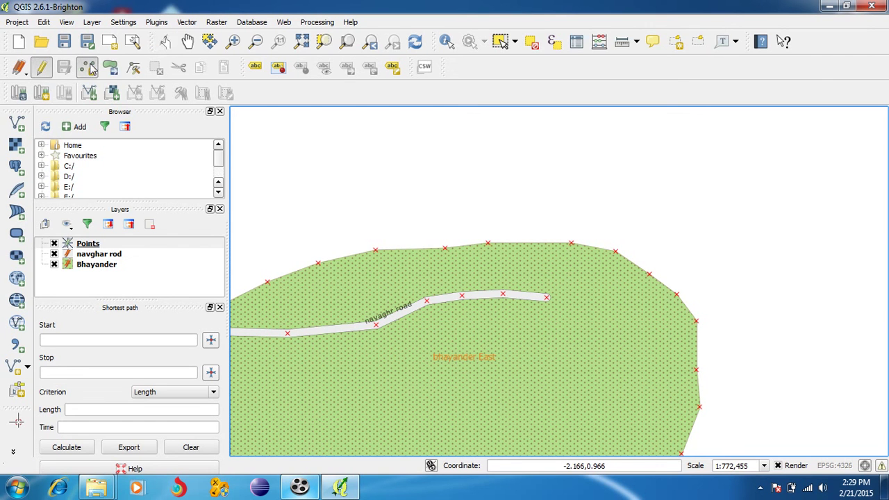
left_click(563, 288)
type("1")
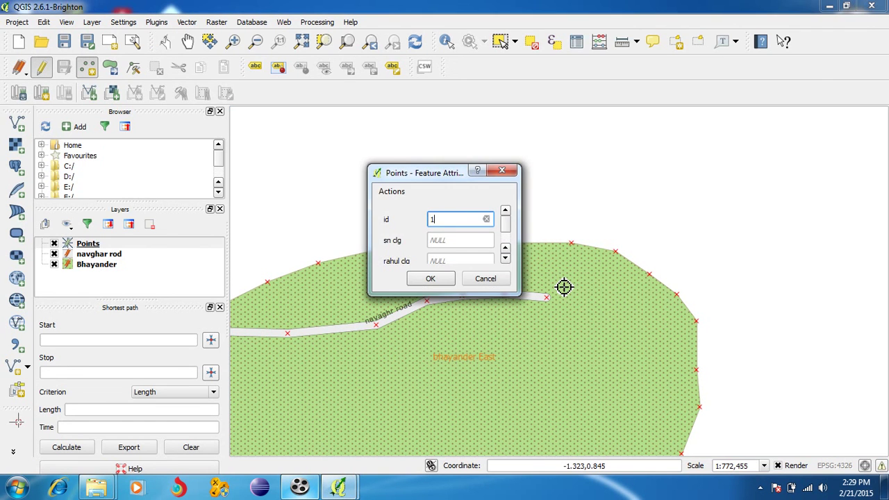
key("Tab")
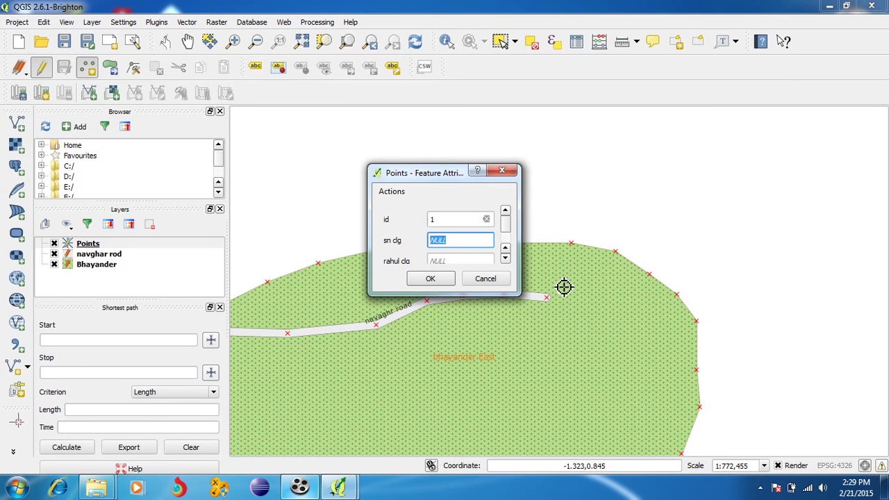
type("sn college")
left_click(448, 281)
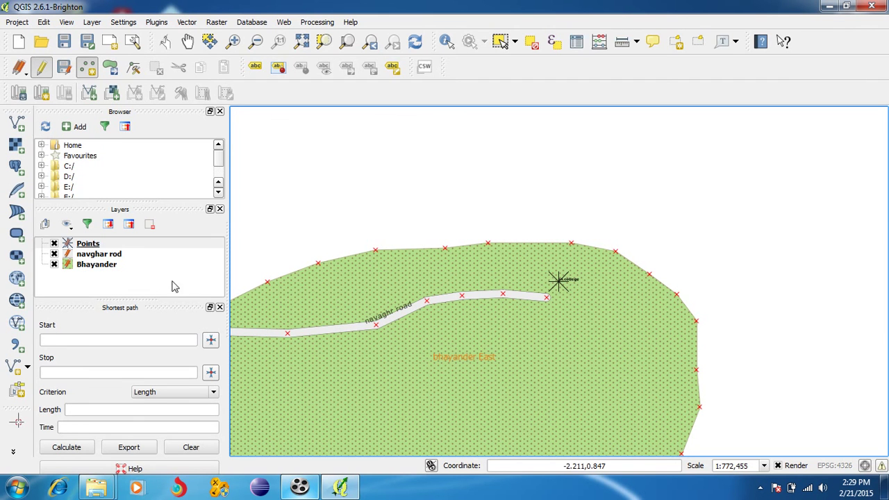
Change the Points layer's label text size to 10.25 in its layer properties and apply it.
right_click(92, 244)
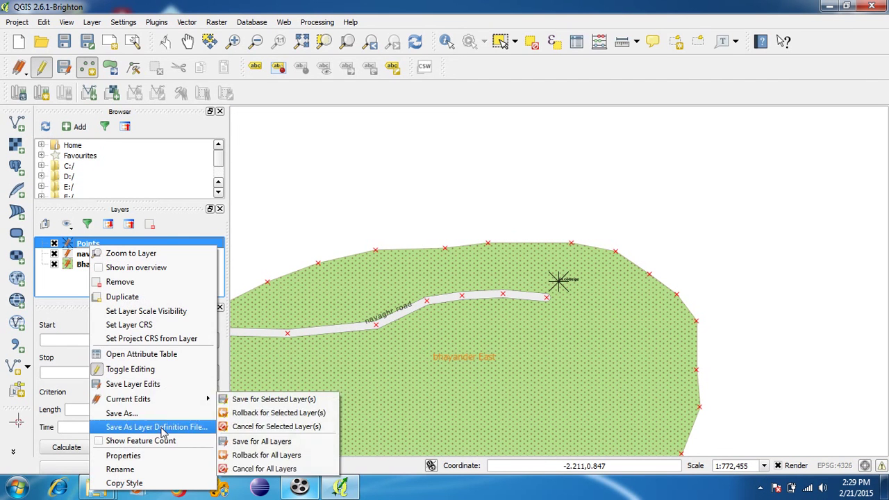
left_click(124, 455)
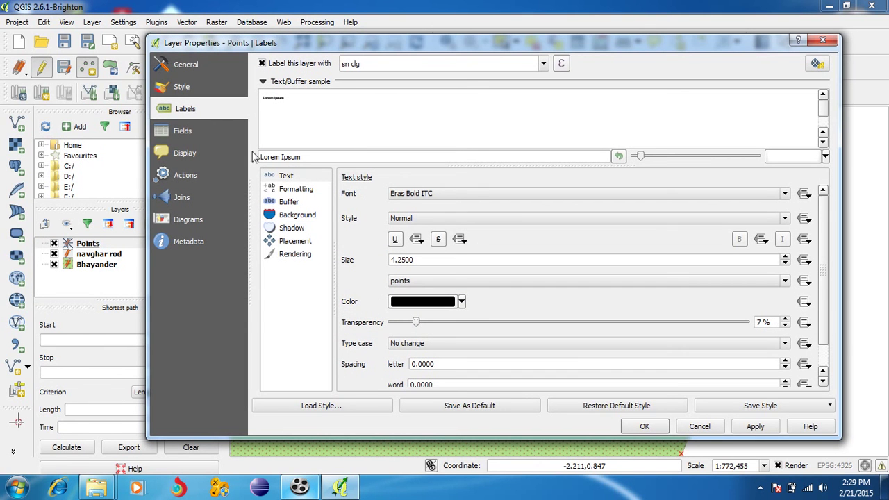
left_click(393, 260)
key("BackSpace")
type("10")
left_click(755, 427)
left_click(644, 427)
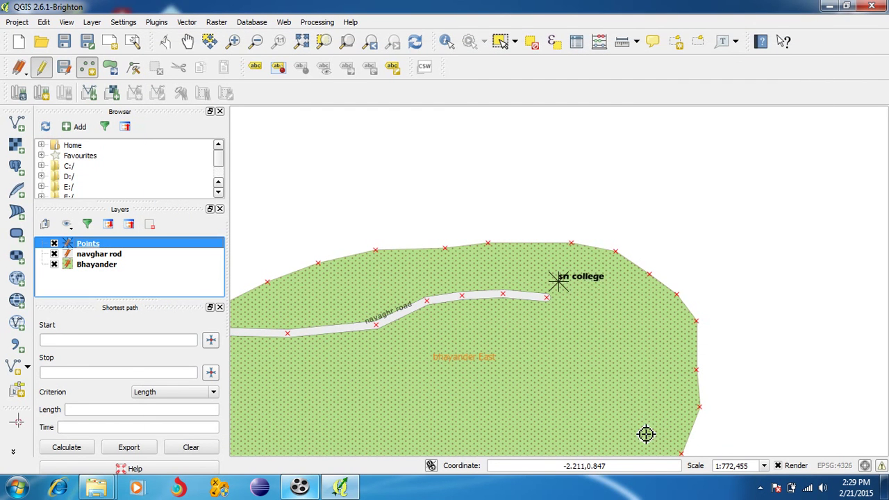